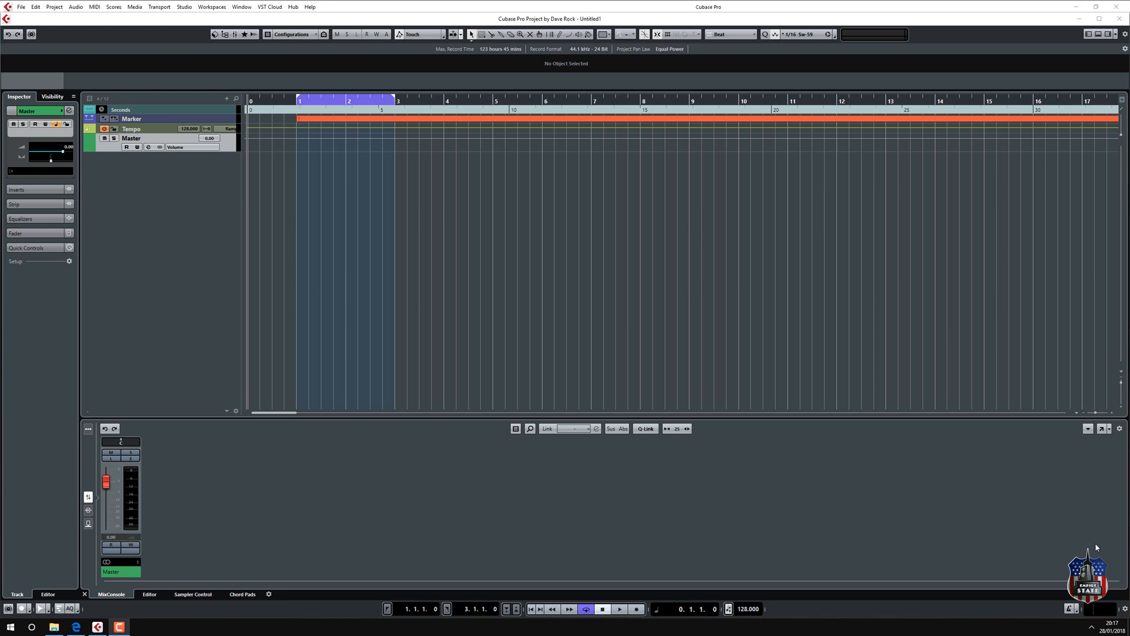
Show and widen the VST instrument rack, and add one StylusRMX instrument track routed to Master
{"action": "left_click", "coordinate": [1112, 38]}
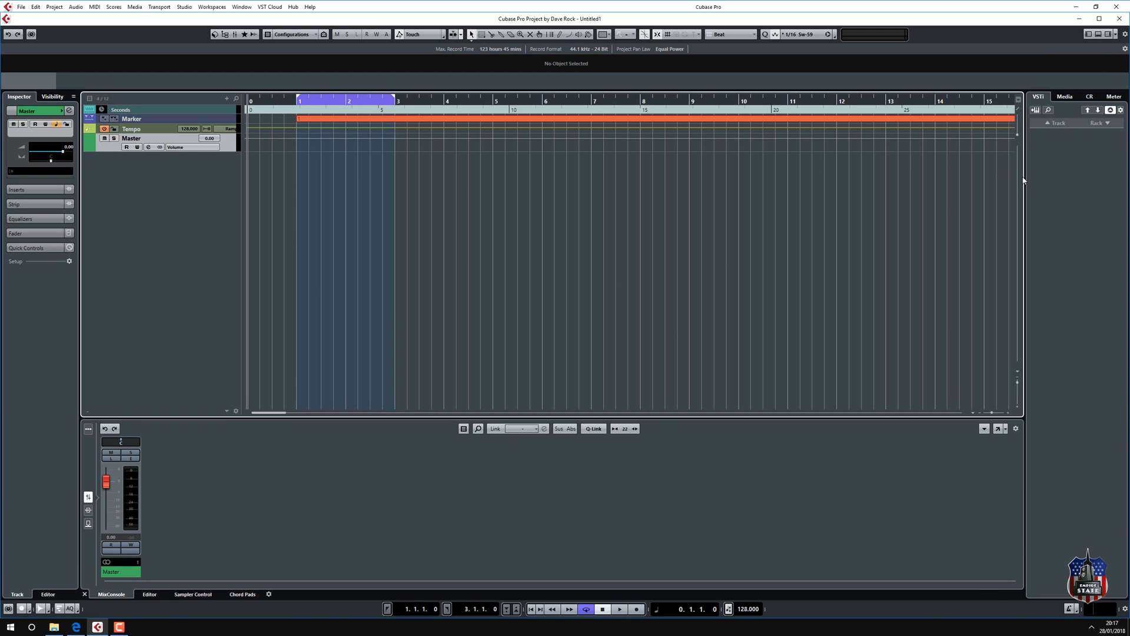
{"action": "left_click_drag", "start_coordinate": [1024, 181], "coordinate": [936, 179]}
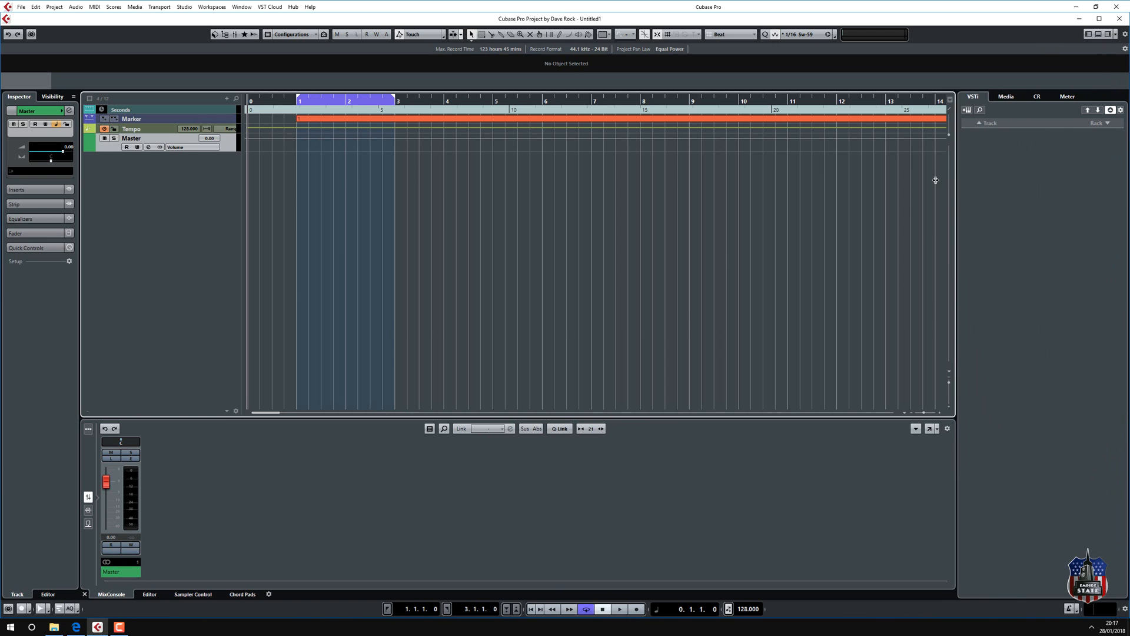
{"action": "left_click", "coordinate": [969, 110]}
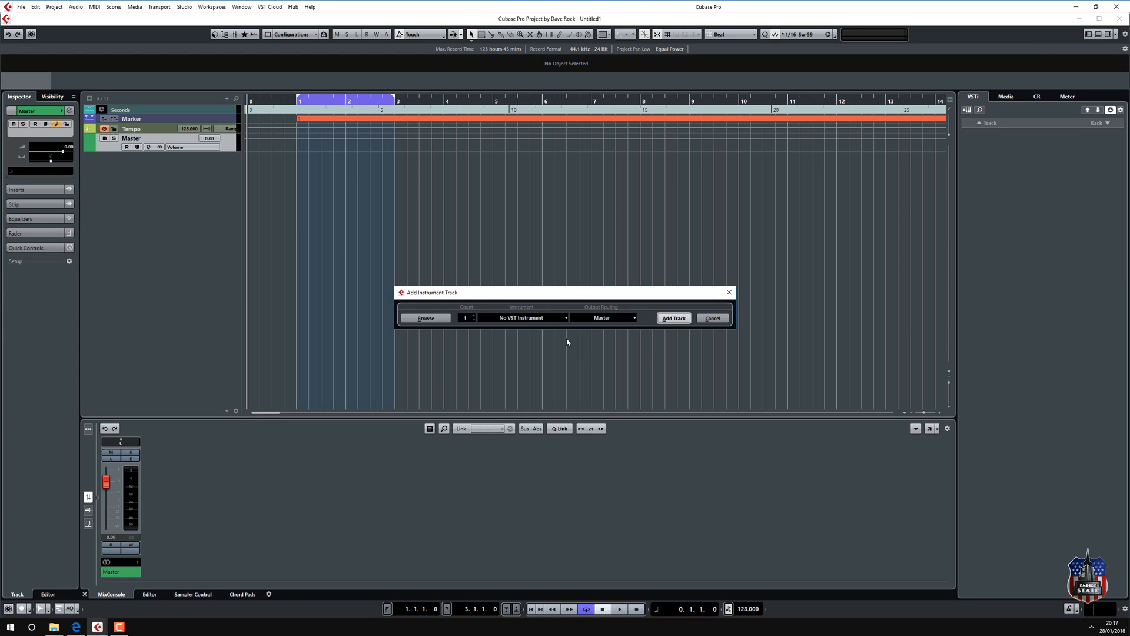
{"action": "left_click", "coordinate": [524, 318]}
{"action": "left_click", "coordinate": [491, 440]}
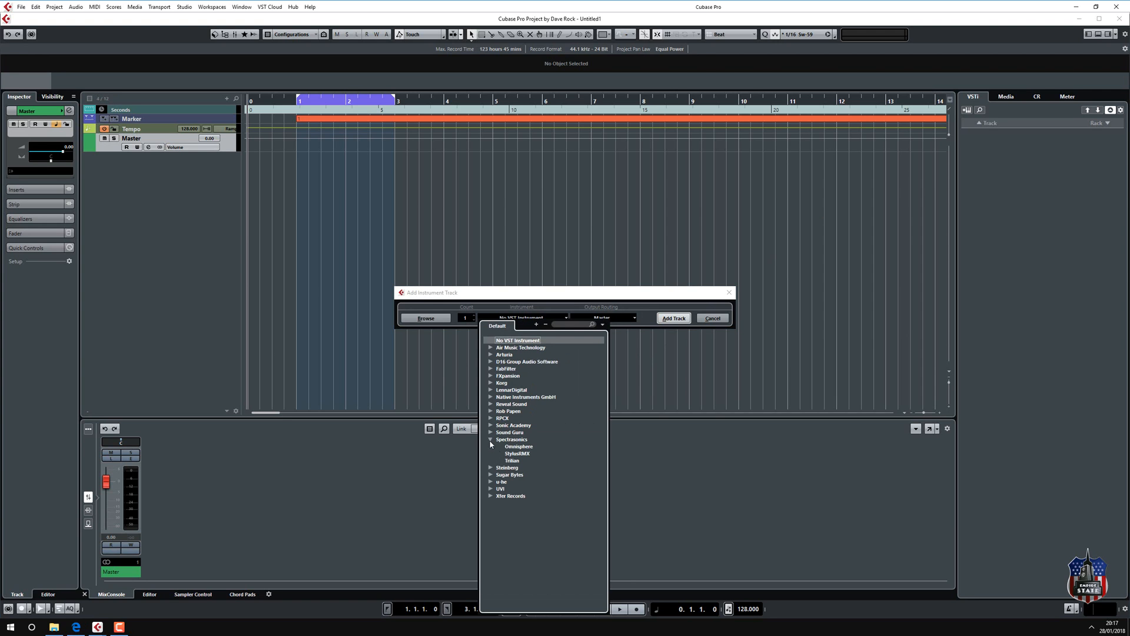
{"action": "left_click", "coordinate": [515, 455]}
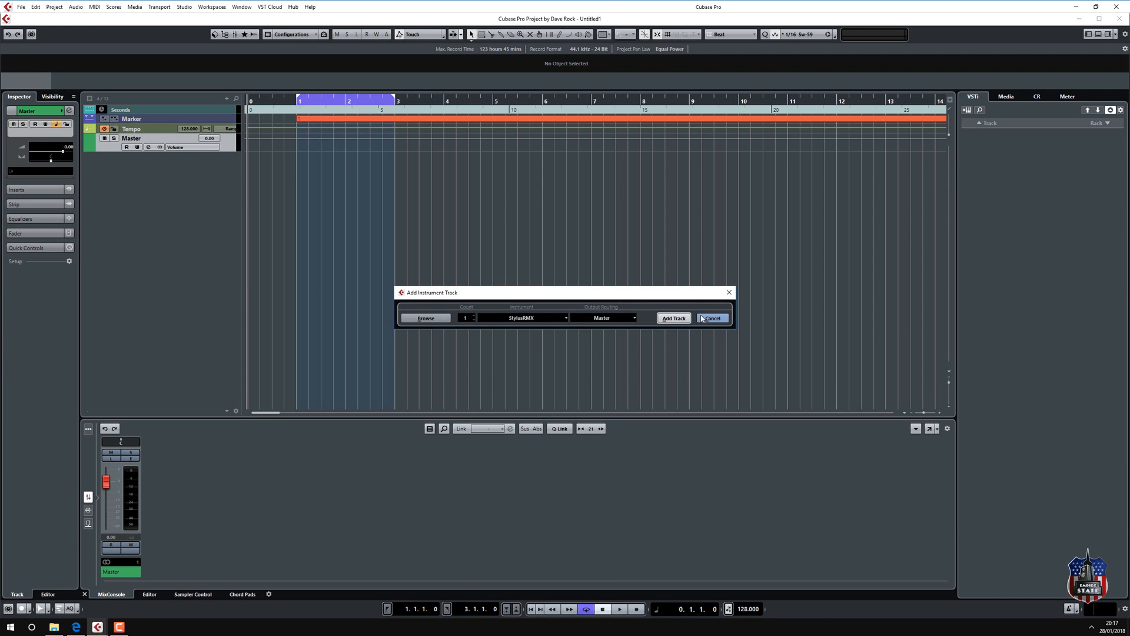
{"action": "left_click", "coordinate": [674, 318]}
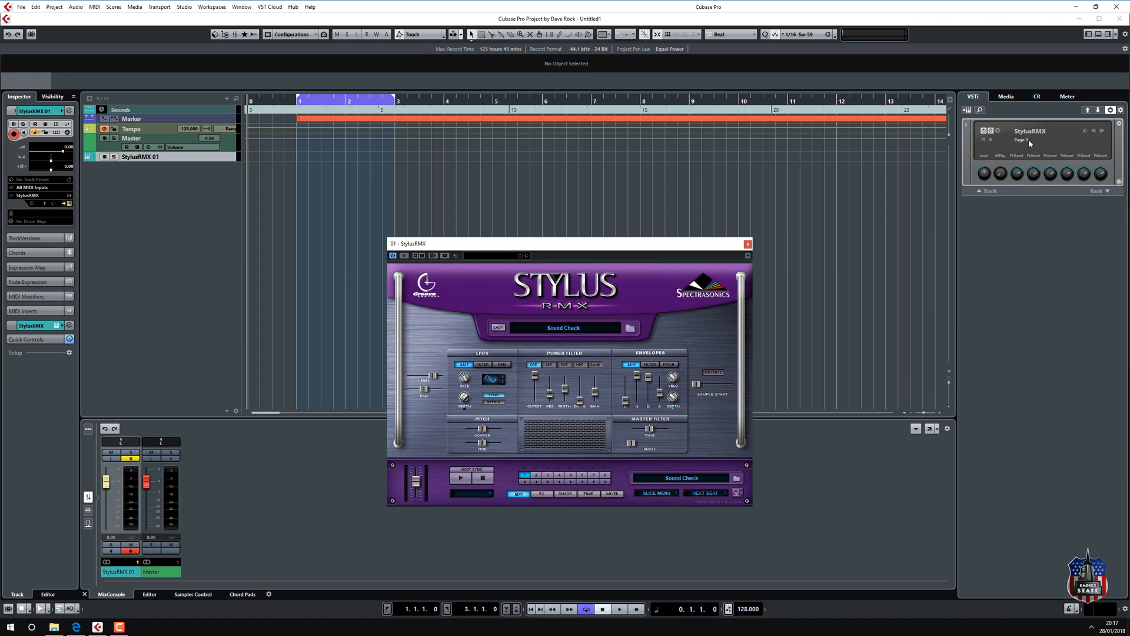
Activate the additional stereo outputs StylusRMX B and StylusRMX C for the instrument
{"action": "left_click", "coordinate": [1094, 132]}
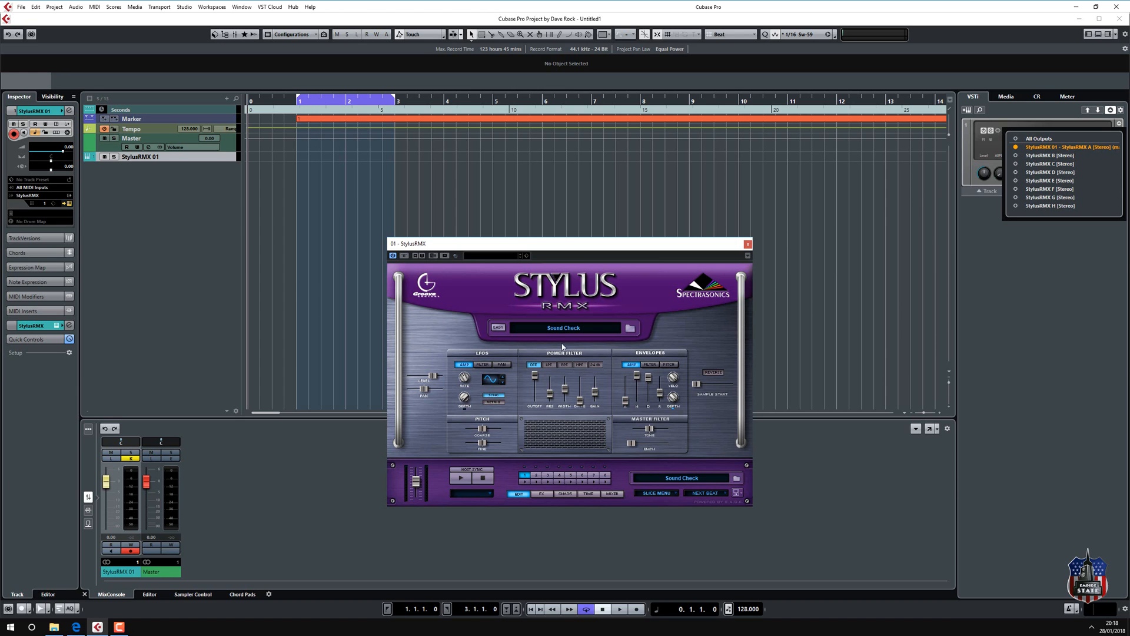
{"action": "left_click", "coordinate": [1016, 156]}
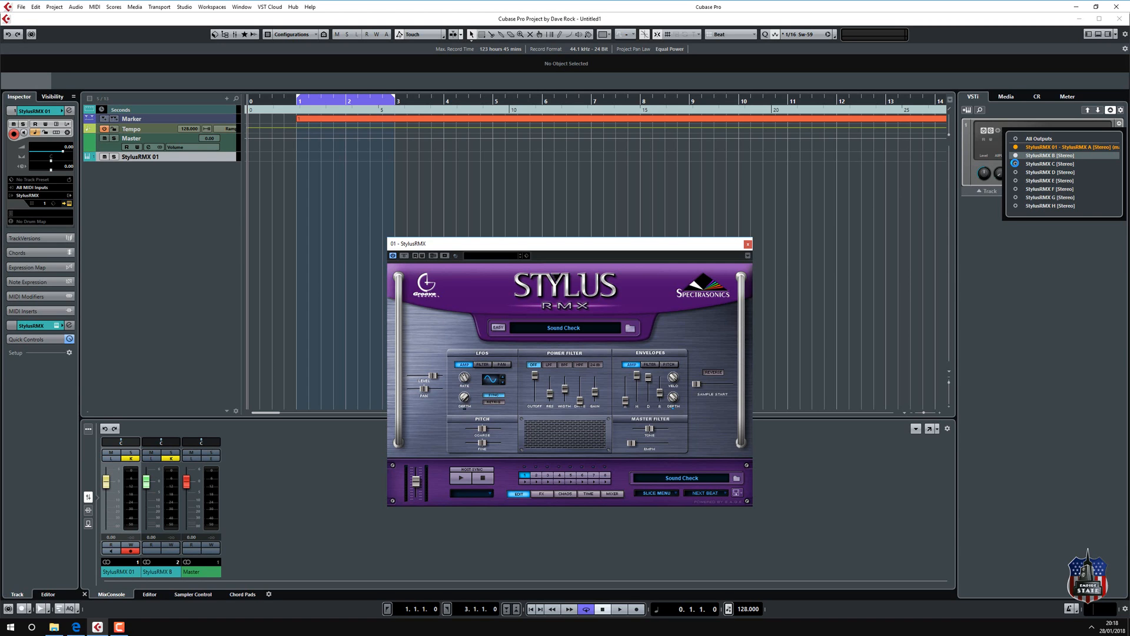
{"action": "left_click", "coordinate": [1015, 163]}
{"action": "left_click", "coordinate": [1016, 164]}
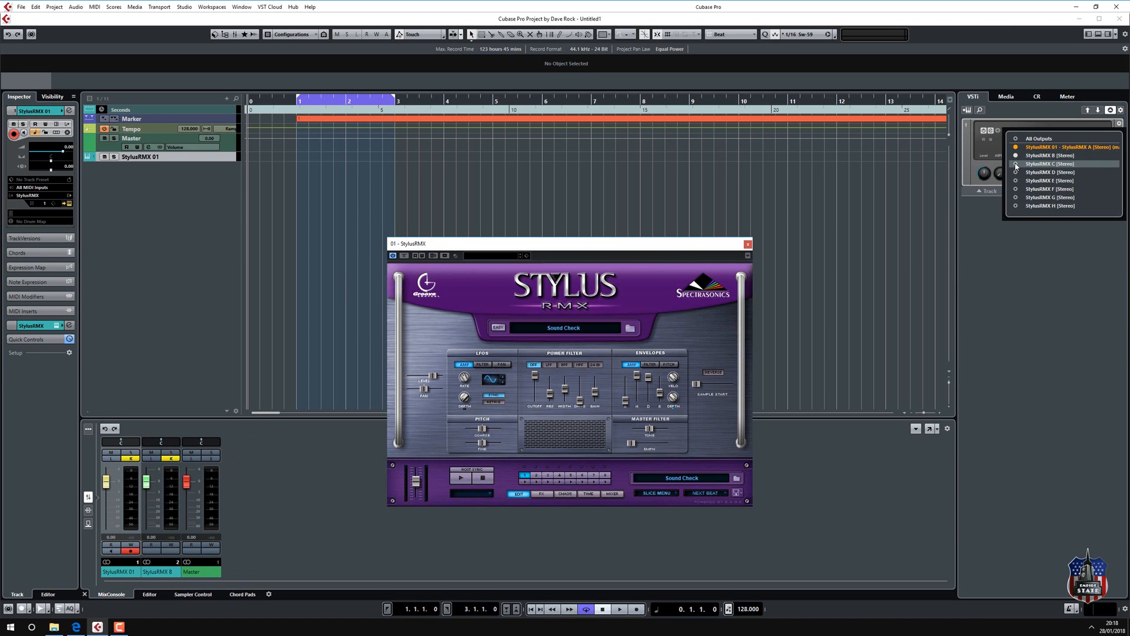
{"action": "left_click", "coordinate": [1015, 165]}
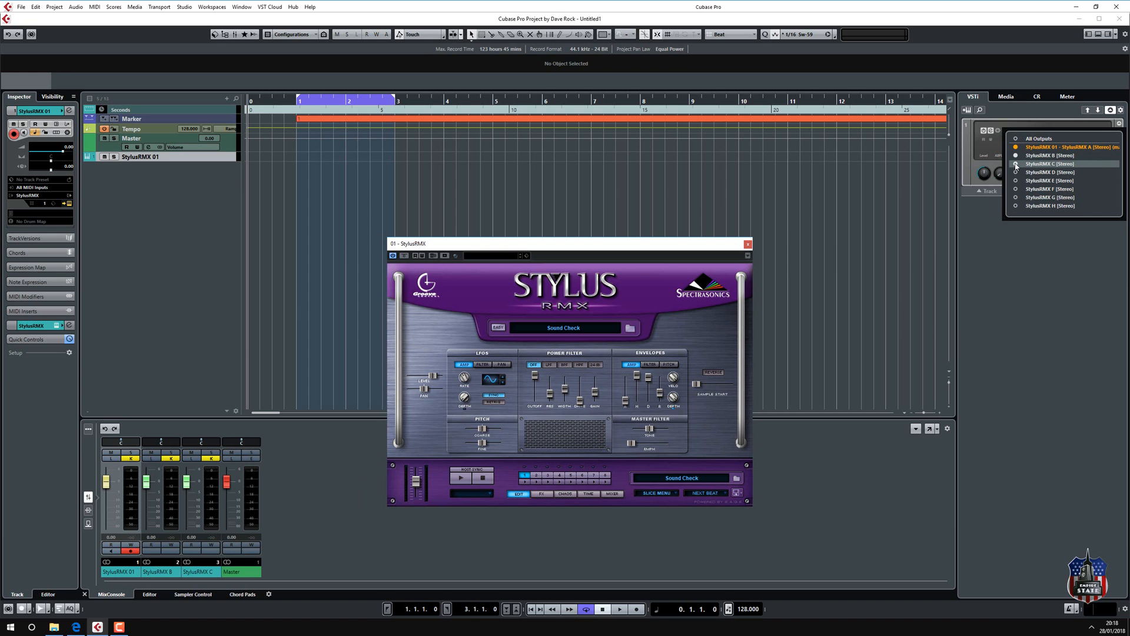
{"action": "left_click", "coordinate": [1016, 156]}
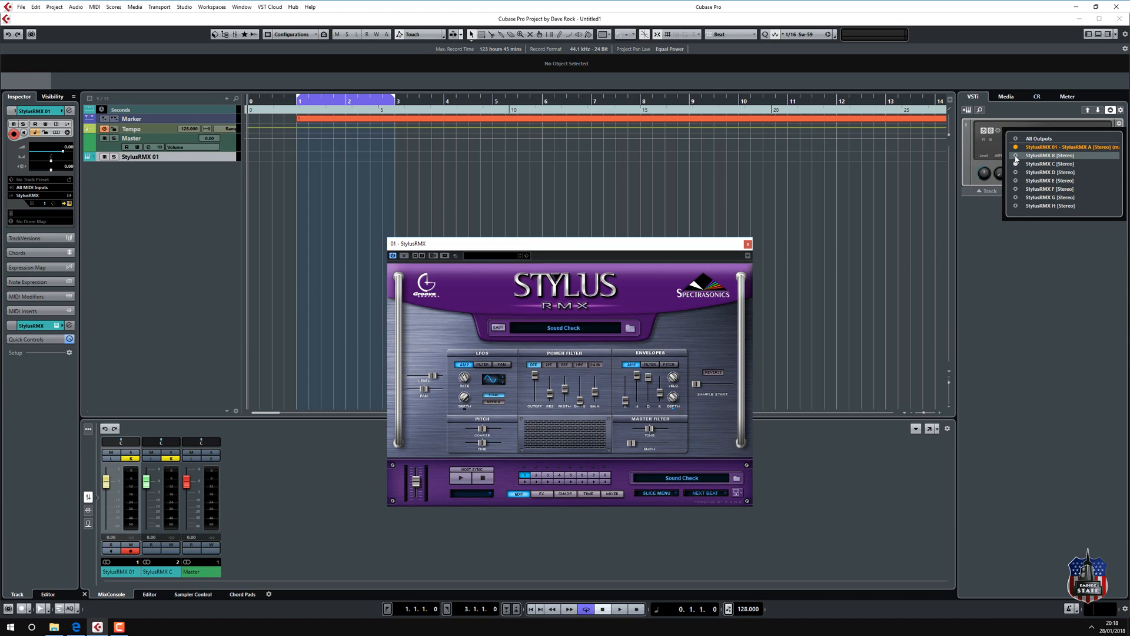
{"action": "left_click", "coordinate": [1016, 156]}
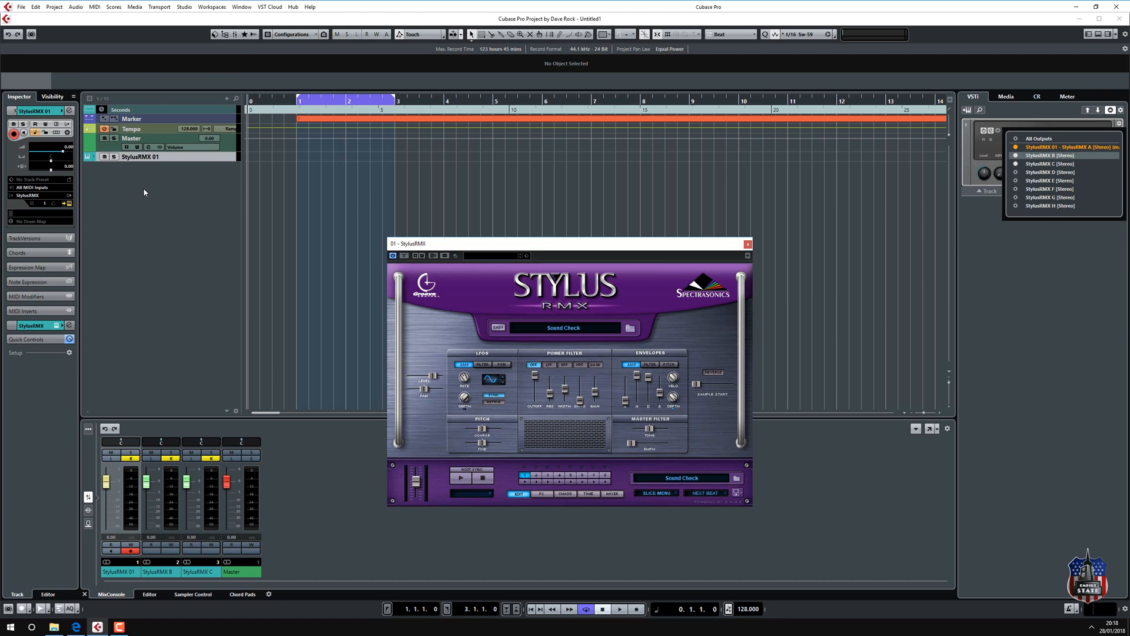
Add two MIDI tracks named RMX below the StylusRMX track and enlarge the three tracks' height
{"action": "right_click", "coordinate": [158, 165]}
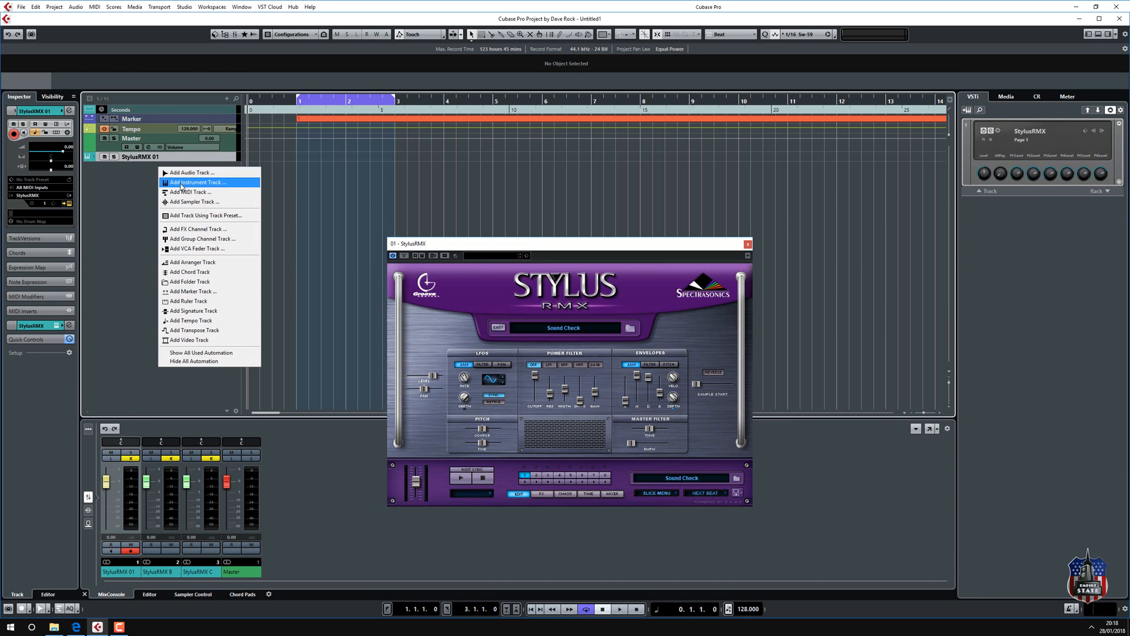
{"action": "left_click", "coordinate": [183, 192]}
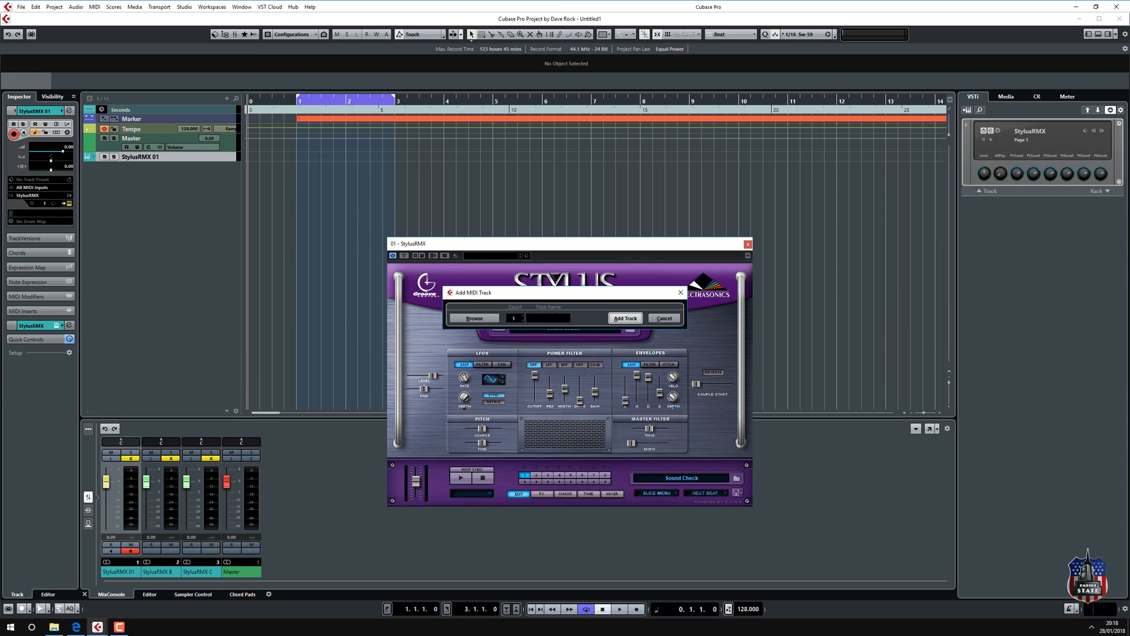
{"action": "type", "text": "RMX"}
{"action": "left_click", "coordinate": [521, 316]}
{"action": "left_click", "coordinate": [625, 318]}
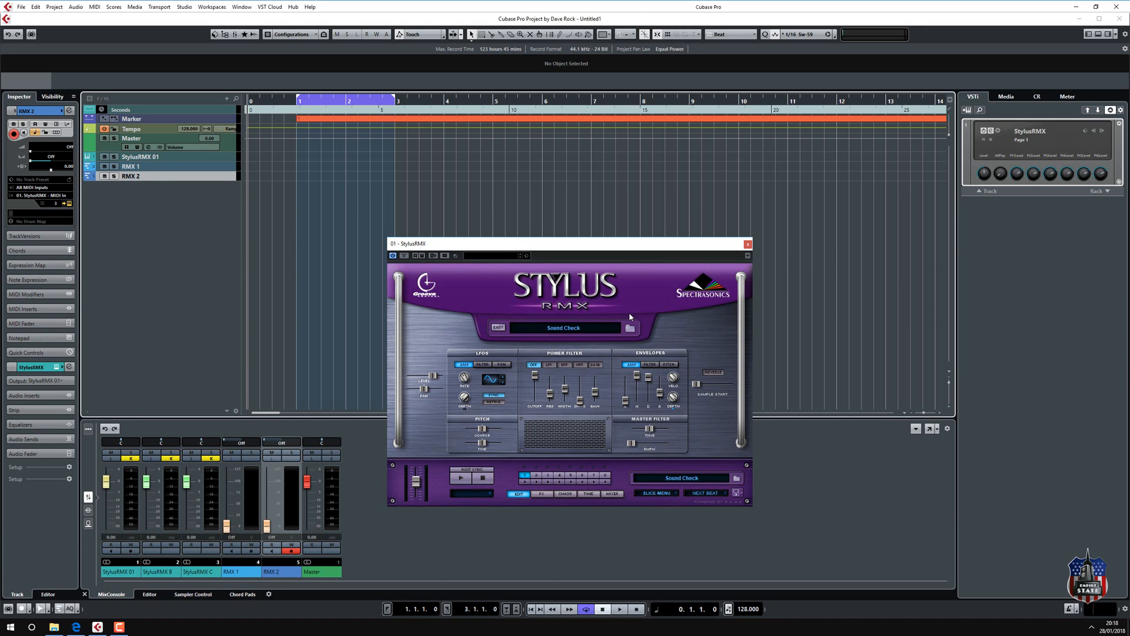
{"action": "left_click_drag", "start_coordinate": [146, 180], "coordinate": [180, 187]}
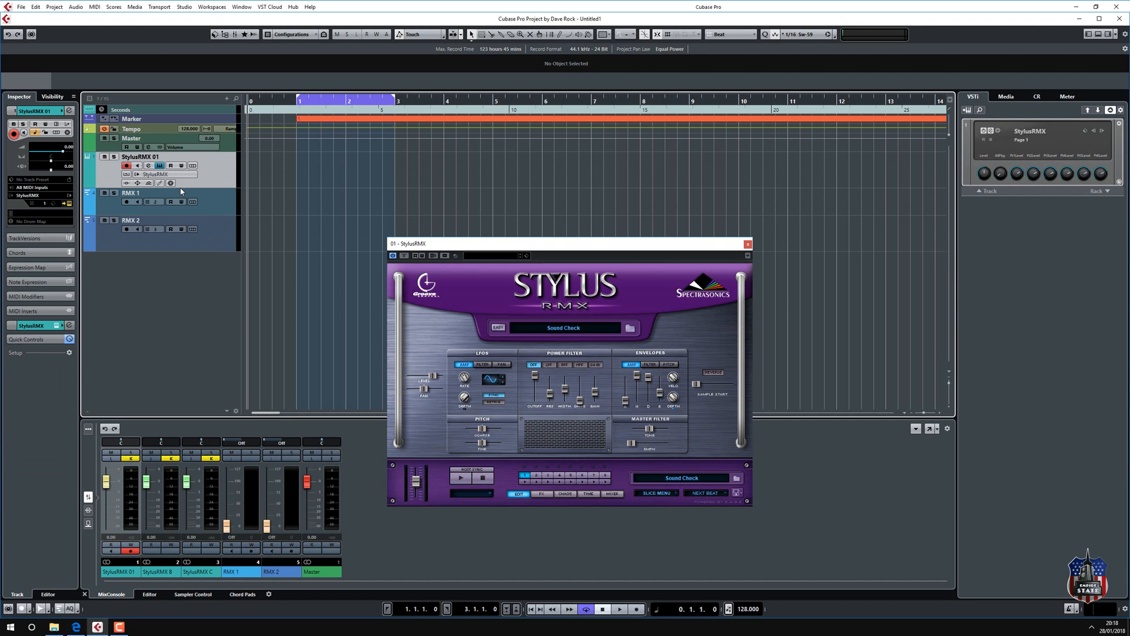
Load 125-Housecat Kick from the Core Library's Groove Elements, Kicks 4x4 suite, into Stylus RMX part 1
{"action": "left_click", "coordinate": [523, 476]}
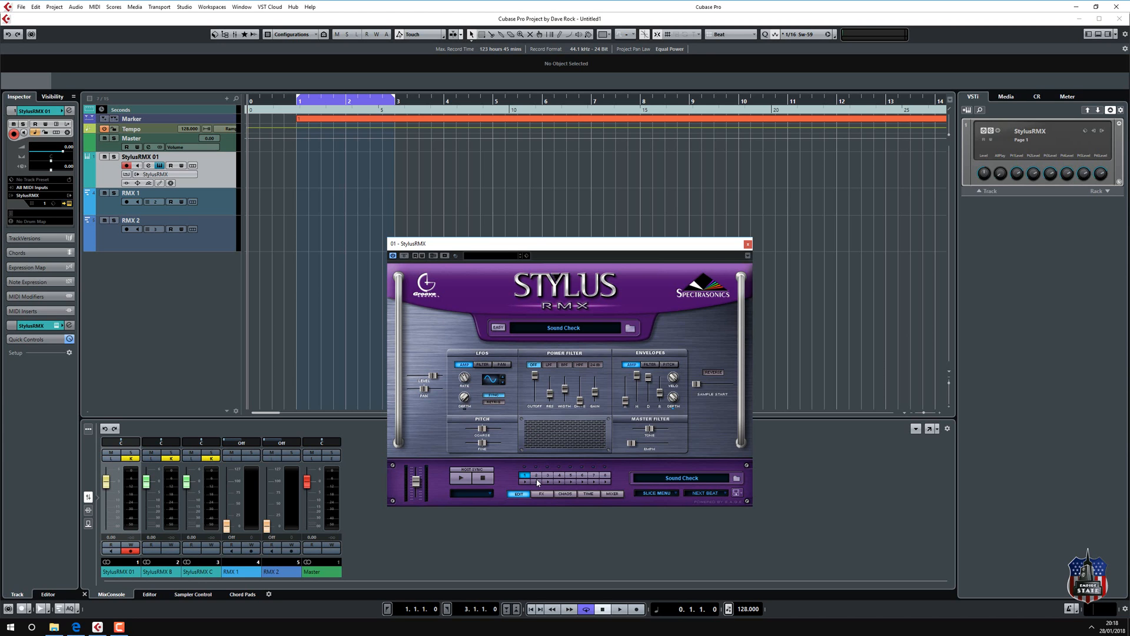
{"action": "left_click", "coordinate": [555, 327]}
{"action": "left_click", "coordinate": [443, 306]}
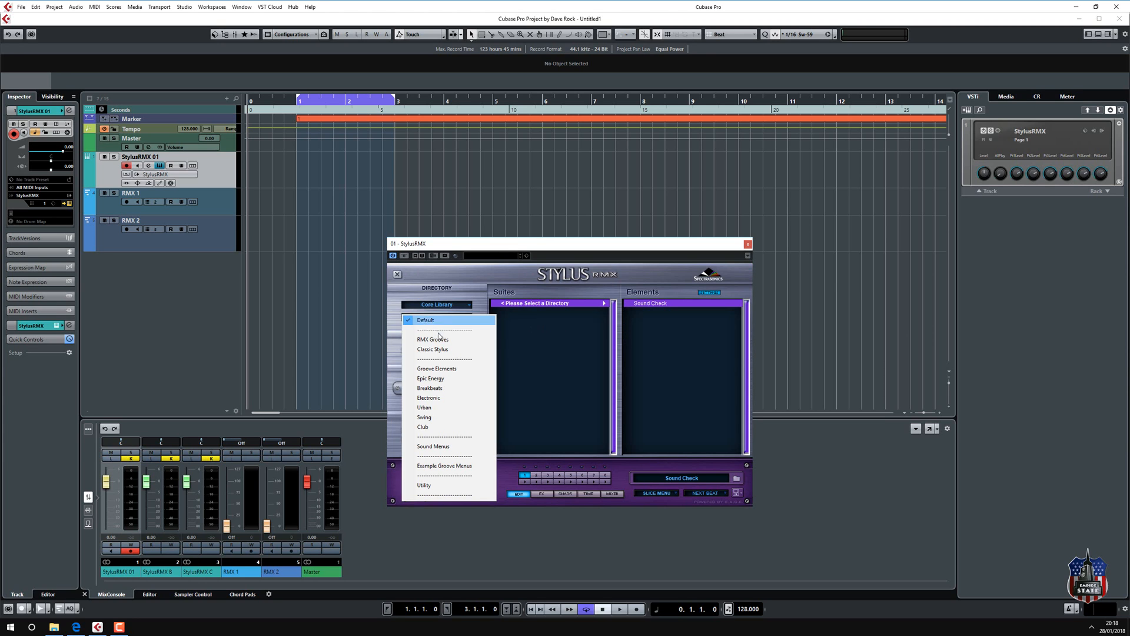
{"action": "left_click", "coordinate": [443, 369]}
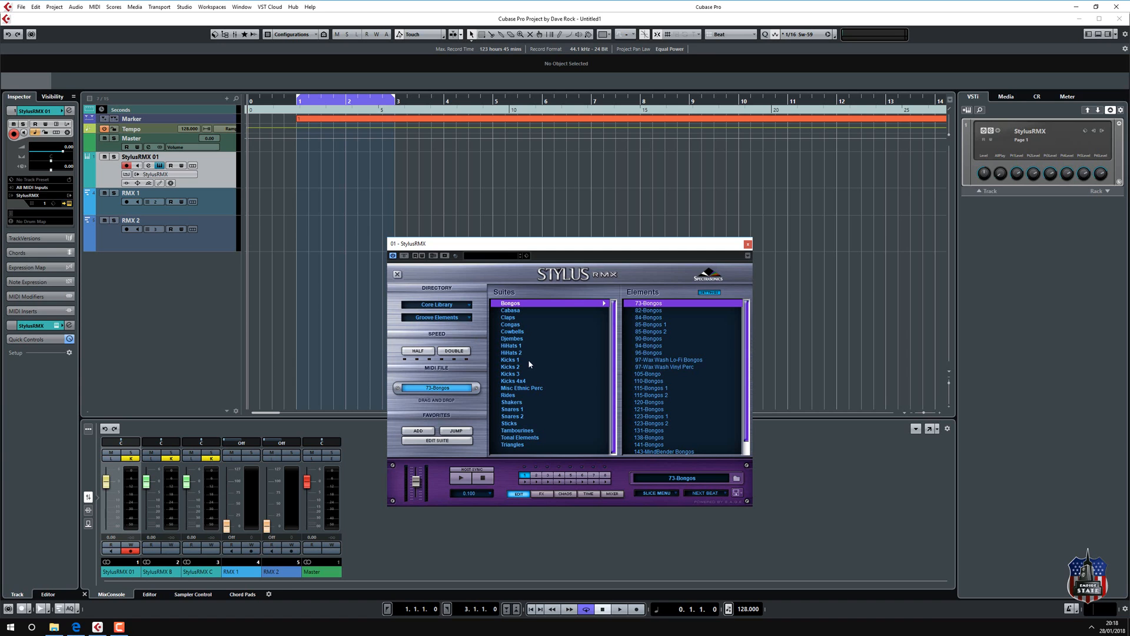
{"action": "left_click", "coordinate": [514, 381]}
{"action": "scroll", "coordinate": [666, 412], "scroll_direction": "down", "scroll_amount": 5}
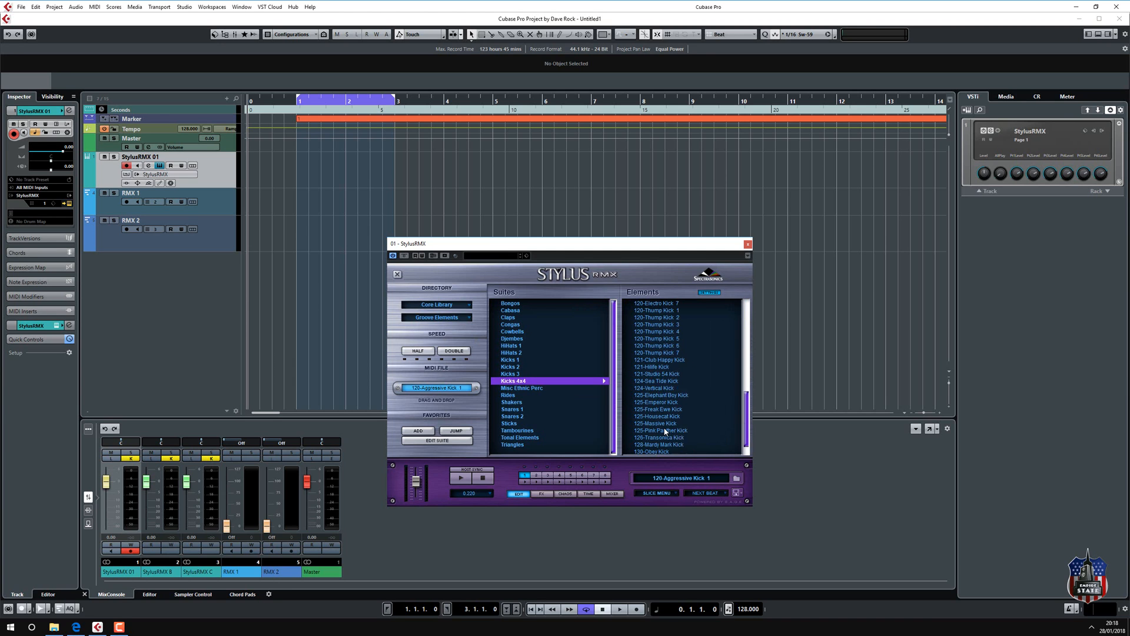
{"action": "left_click", "coordinate": [665, 395]}
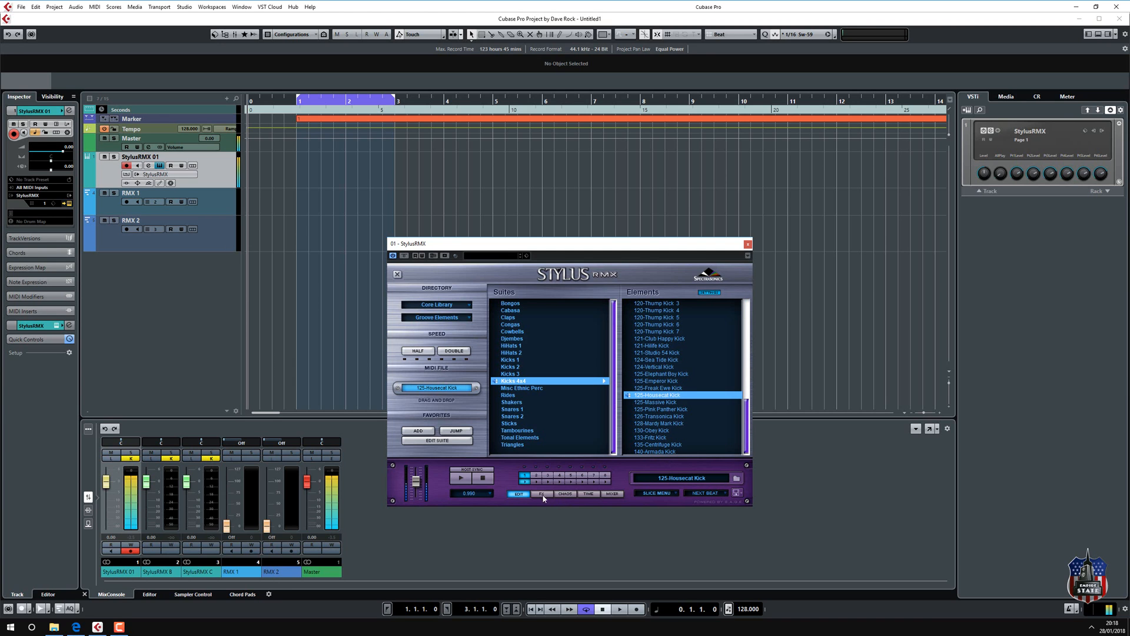
Audition claps from the Groove Elements Claps suite in Stylus RMX part 2 and load 125-Pink Panther Clap
{"action": "left_click", "coordinate": [537, 479]}
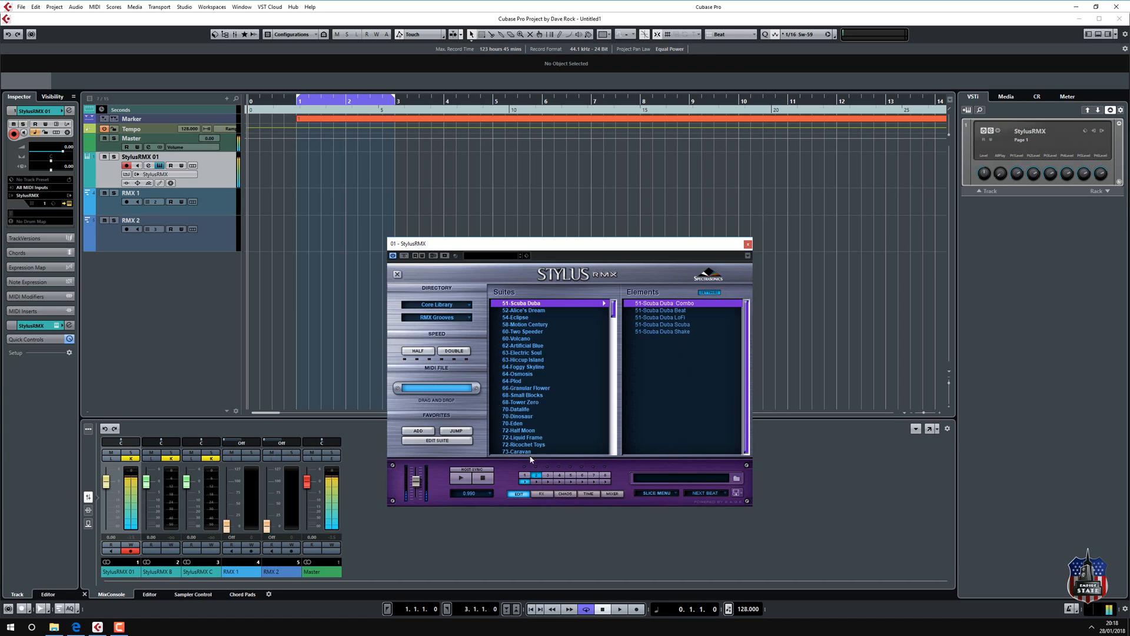
{"action": "left_click", "coordinate": [438, 321]}
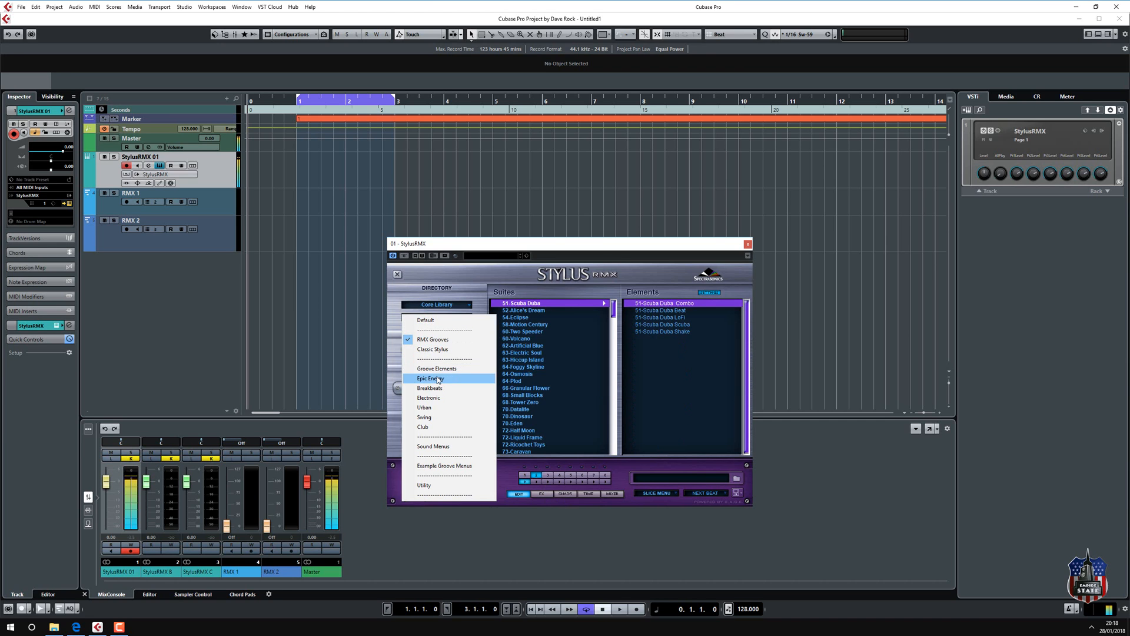
{"action": "left_click", "coordinate": [437, 370]}
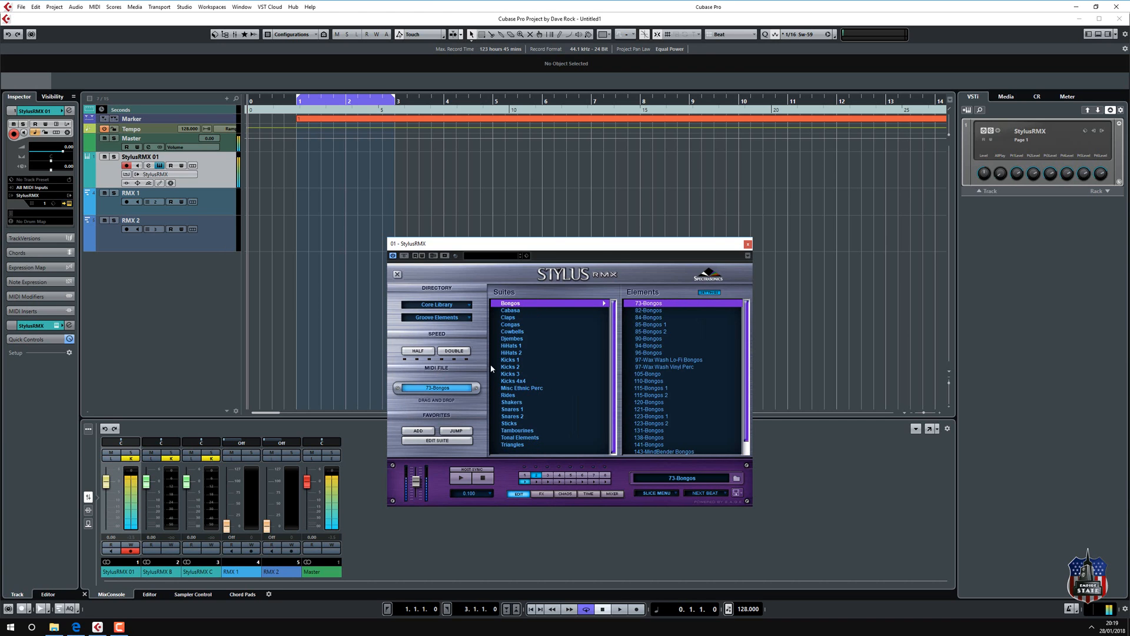
{"action": "left_click", "coordinate": [509, 318]}
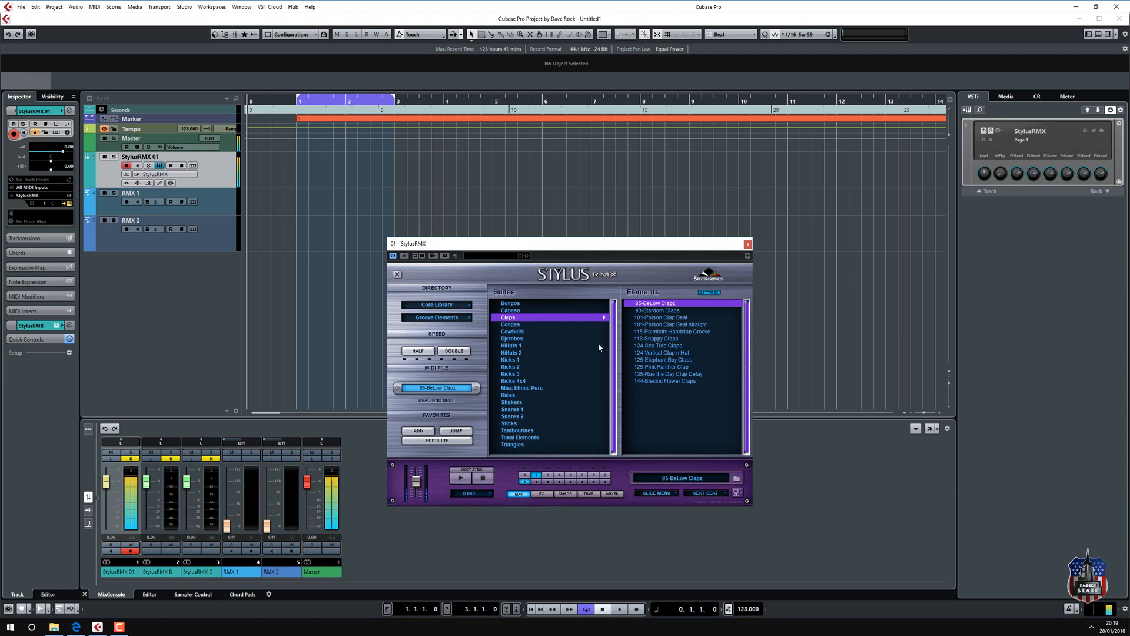
{"action": "left_click", "coordinate": [664, 340]}
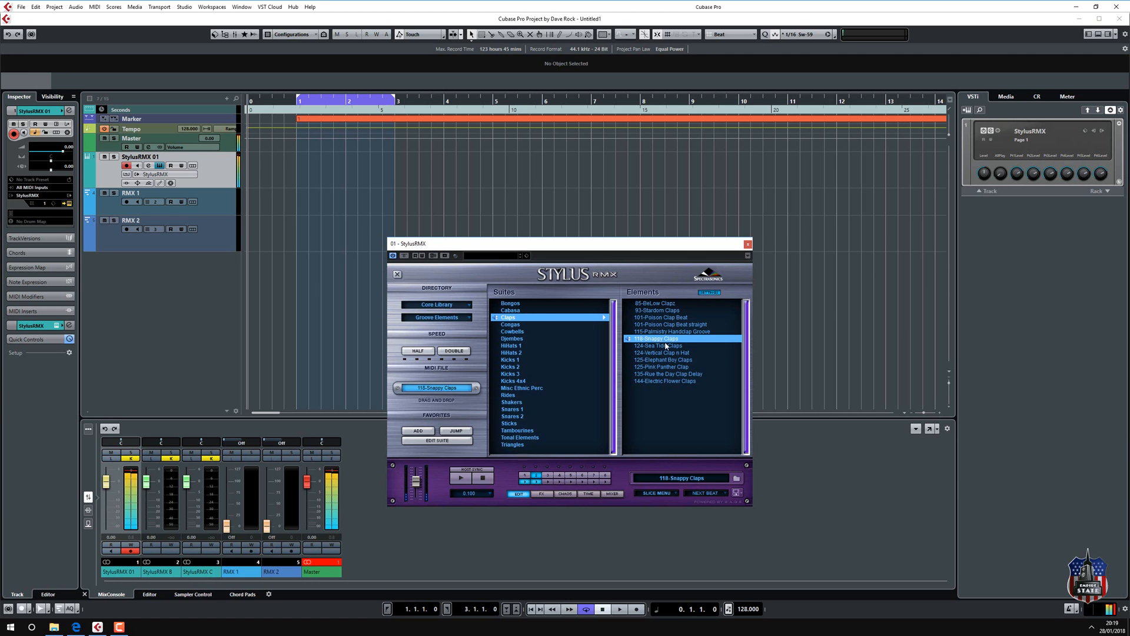
{"action": "left_click", "coordinate": [653, 353]}
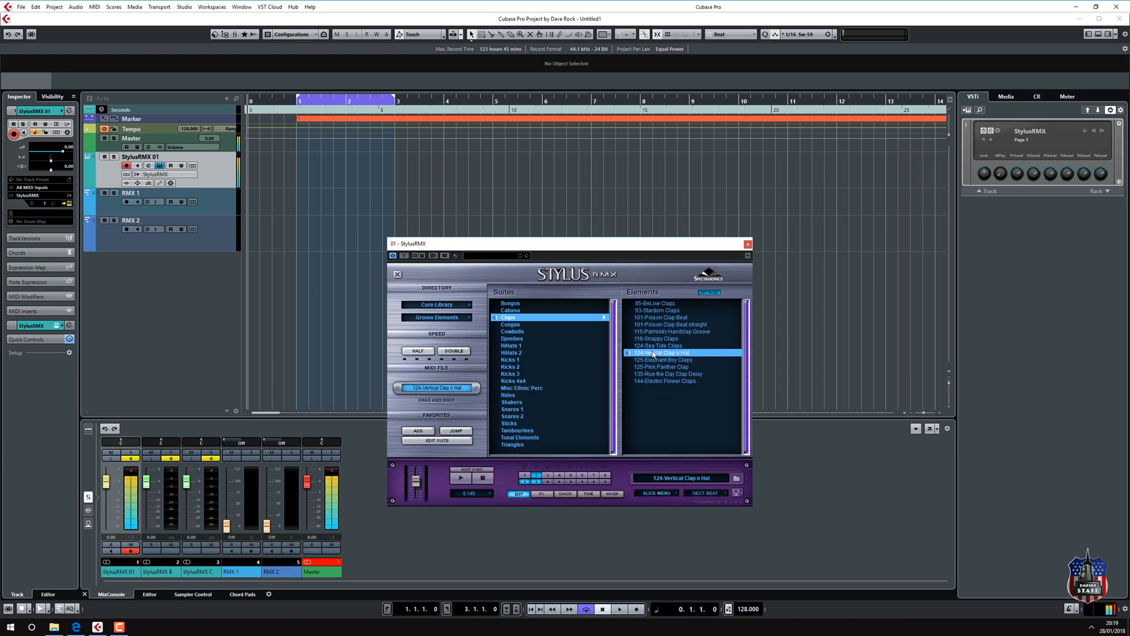
{"action": "left_click", "coordinate": [659, 367]}
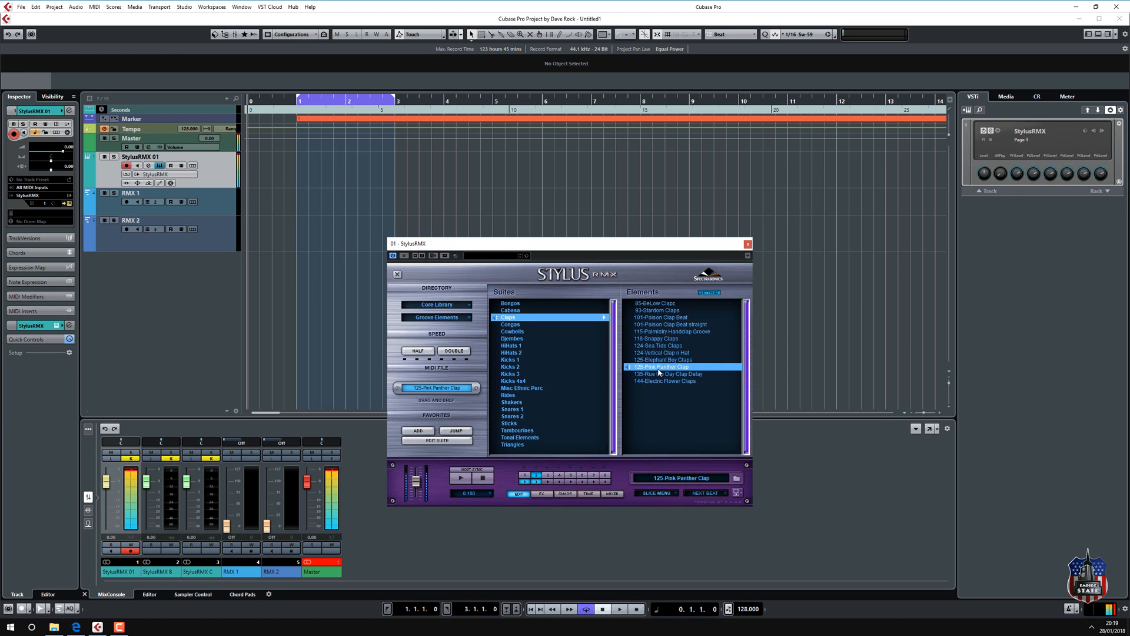
Load 94-Hi-Hats from the Groove Elements HiHats 1 suite into Stylus RMX part 3 and show the instrument's mixer page
{"action": "left_click", "coordinate": [547, 475]}
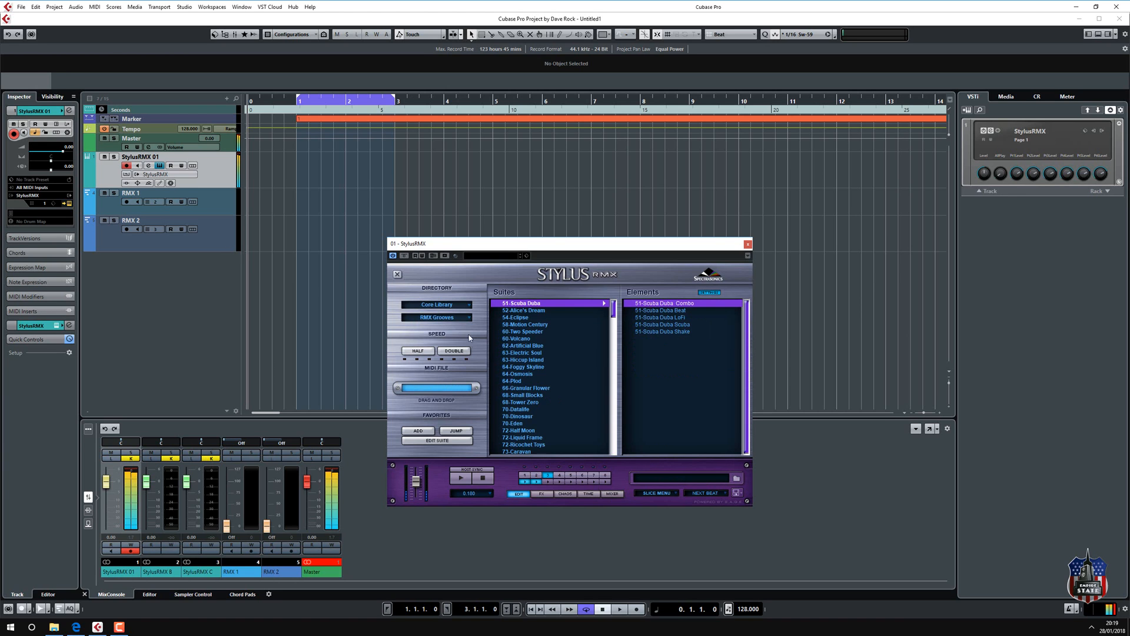
{"action": "left_click", "coordinate": [438, 318]}
{"action": "left_click", "coordinate": [447, 370]}
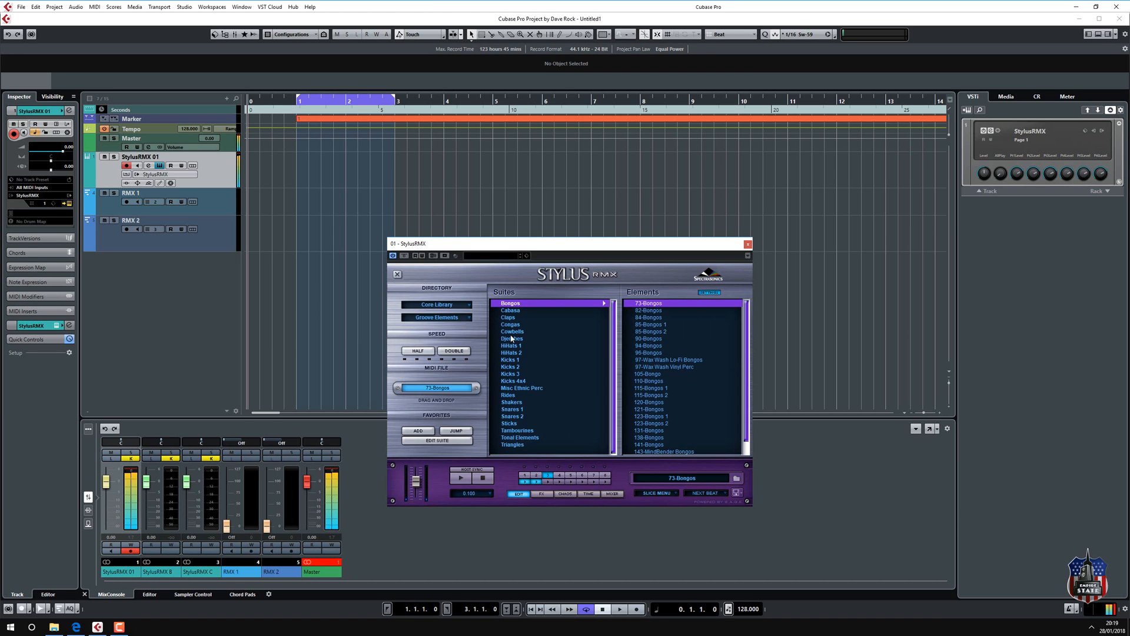
{"action": "left_click", "coordinate": [587, 348]}
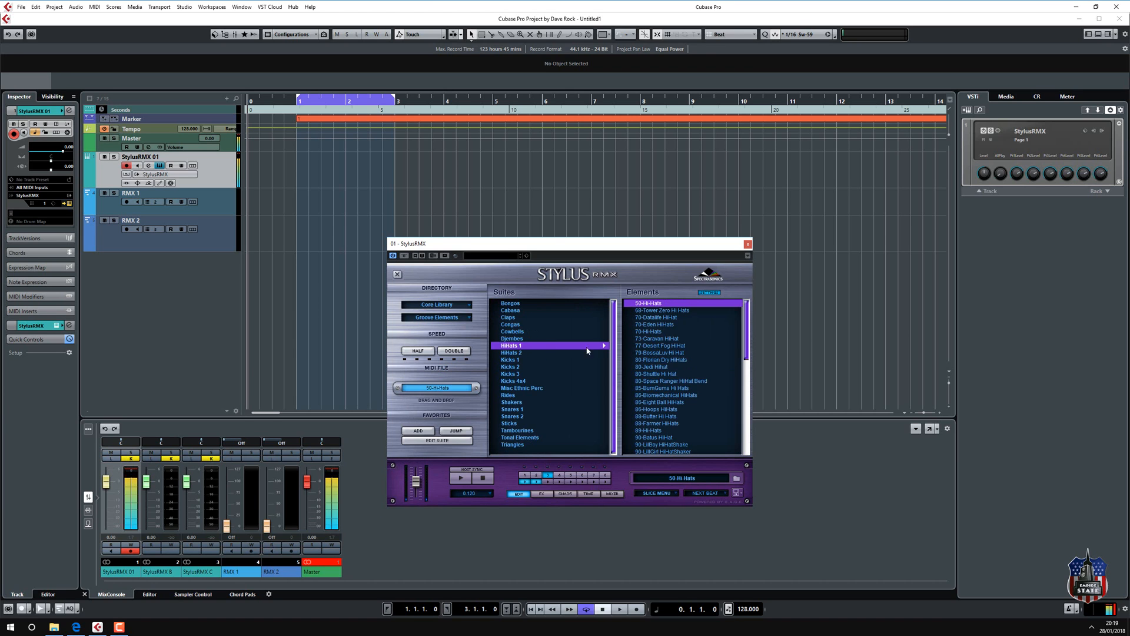
{"action": "left_click", "coordinate": [666, 395]}
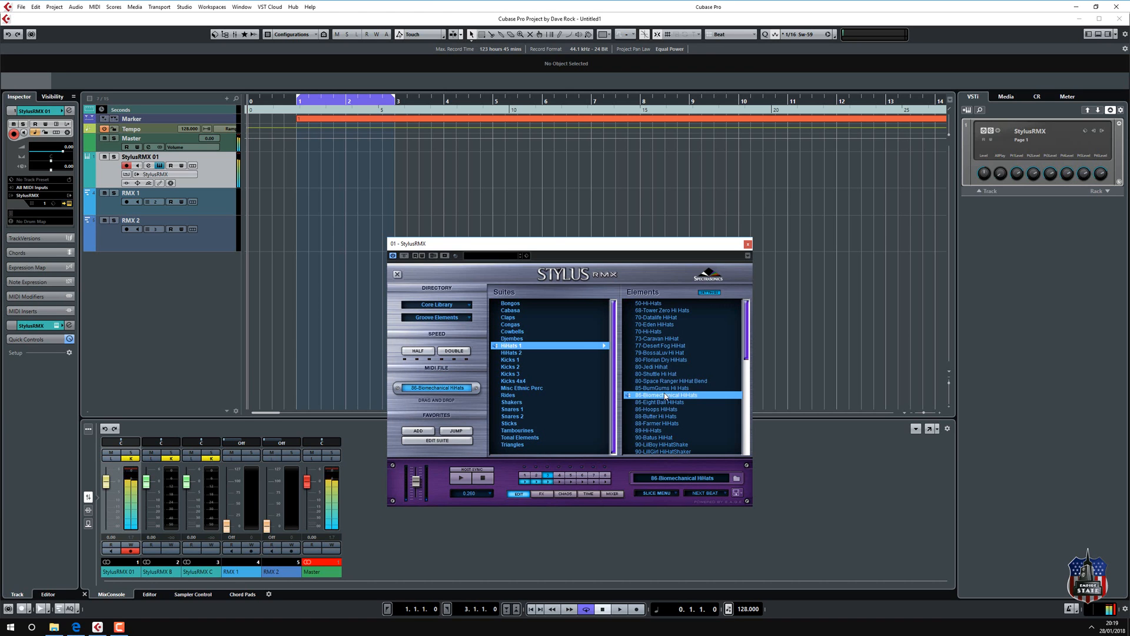
{"action": "left_click", "coordinate": [658, 430]}
{"action": "scroll", "coordinate": [659, 433], "scroll_direction": "down", "scroll_amount": 5}
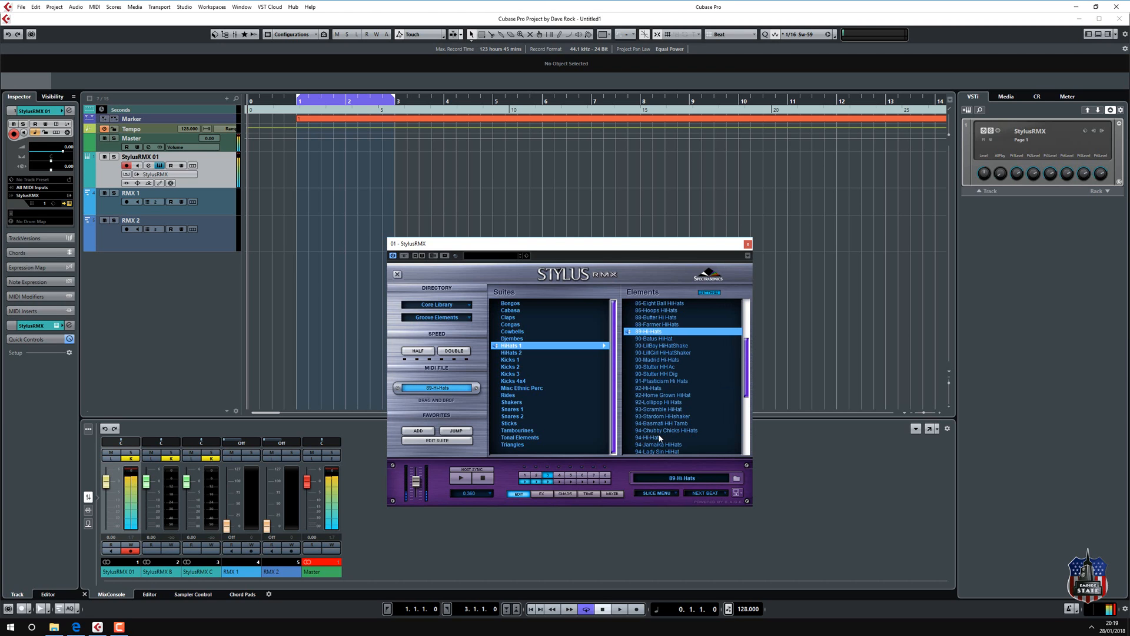
{"action": "left_click", "coordinate": [660, 438]}
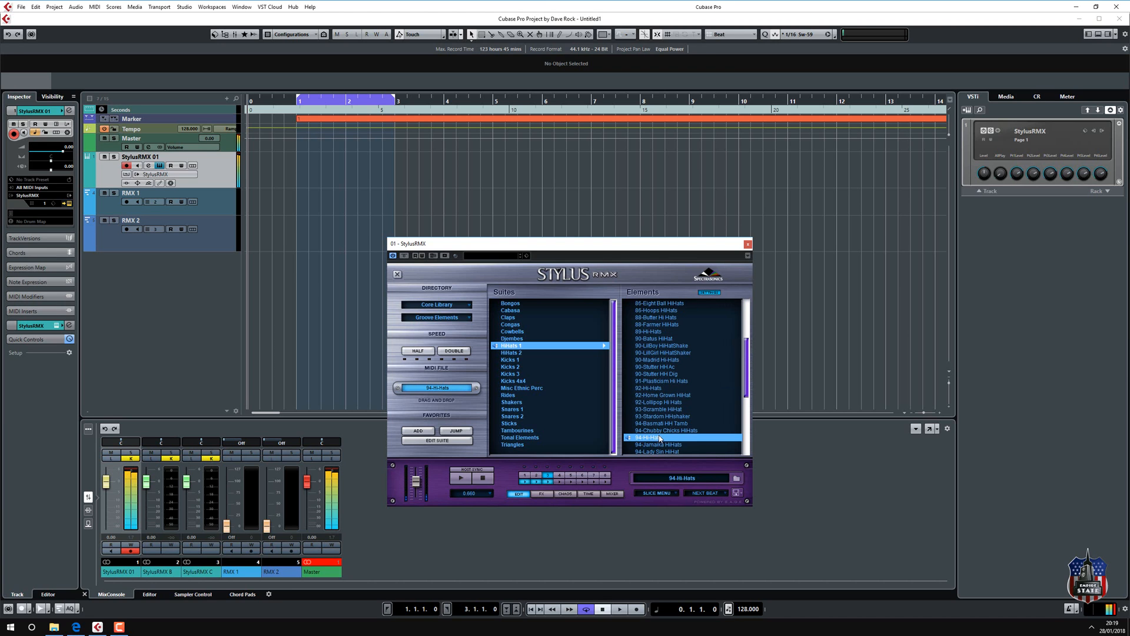
{"action": "left_click", "coordinate": [612, 493]}
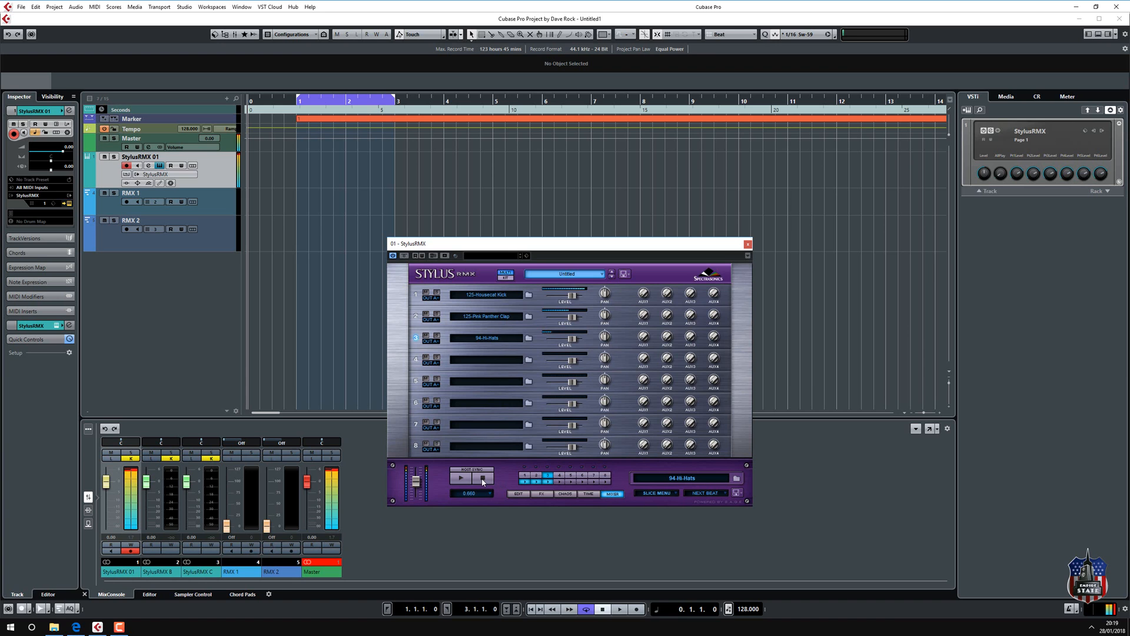
Replace the element in Stylus RMX part 3 with 110-Hi-Hats from the HiHats 1 suite, then audition it from the mixer page
{"action": "left_click", "coordinate": [505, 339]}
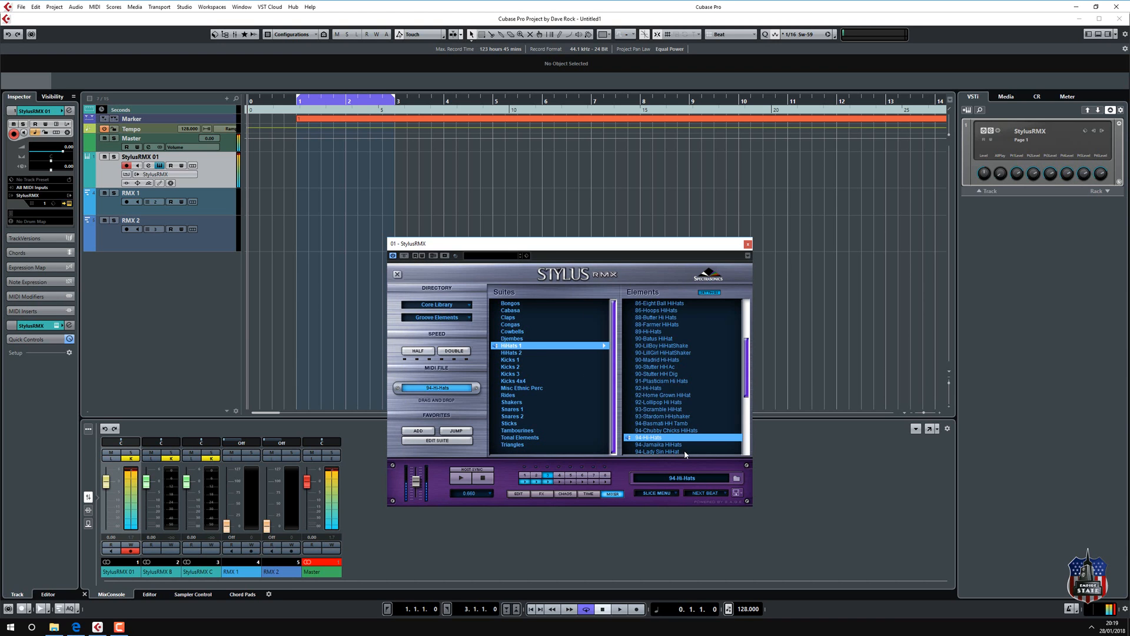
{"action": "scroll", "coordinate": [661, 425], "scroll_direction": "down", "scroll_amount": 1}
{"action": "left_click", "coordinate": [649, 423]}
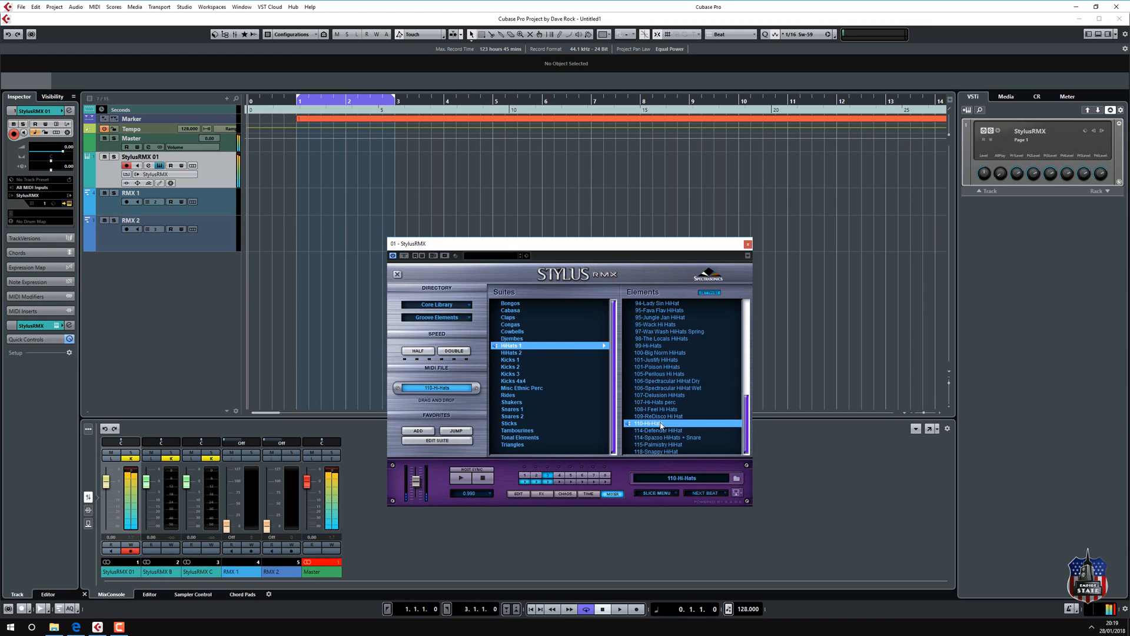
{"action": "left_click", "coordinate": [614, 494]}
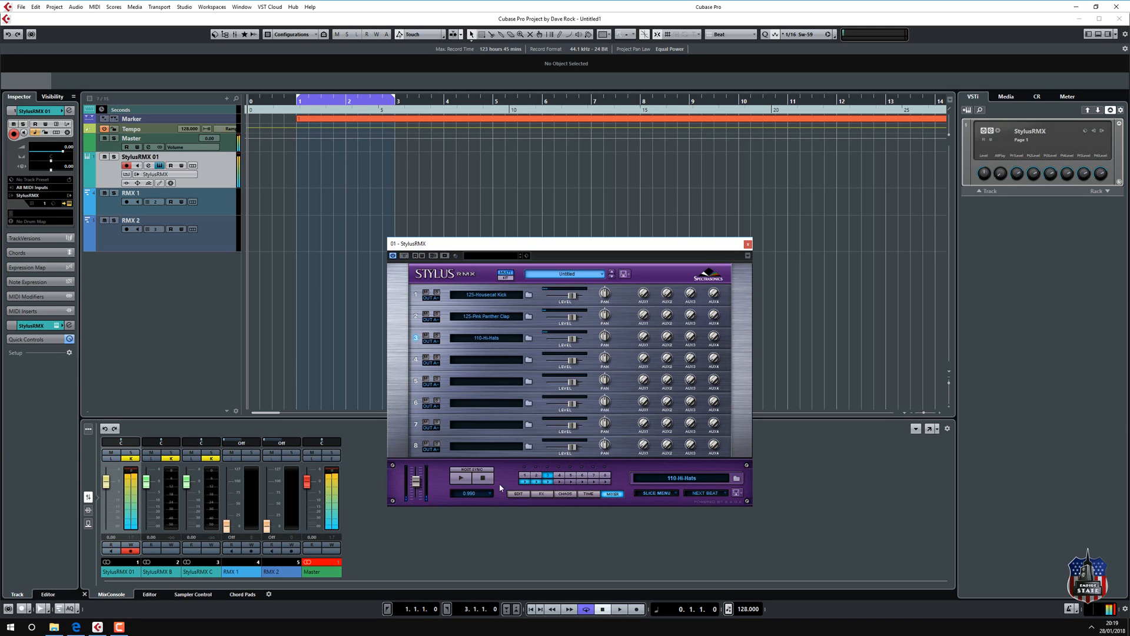
{"action": "left_click", "coordinate": [485, 479]}
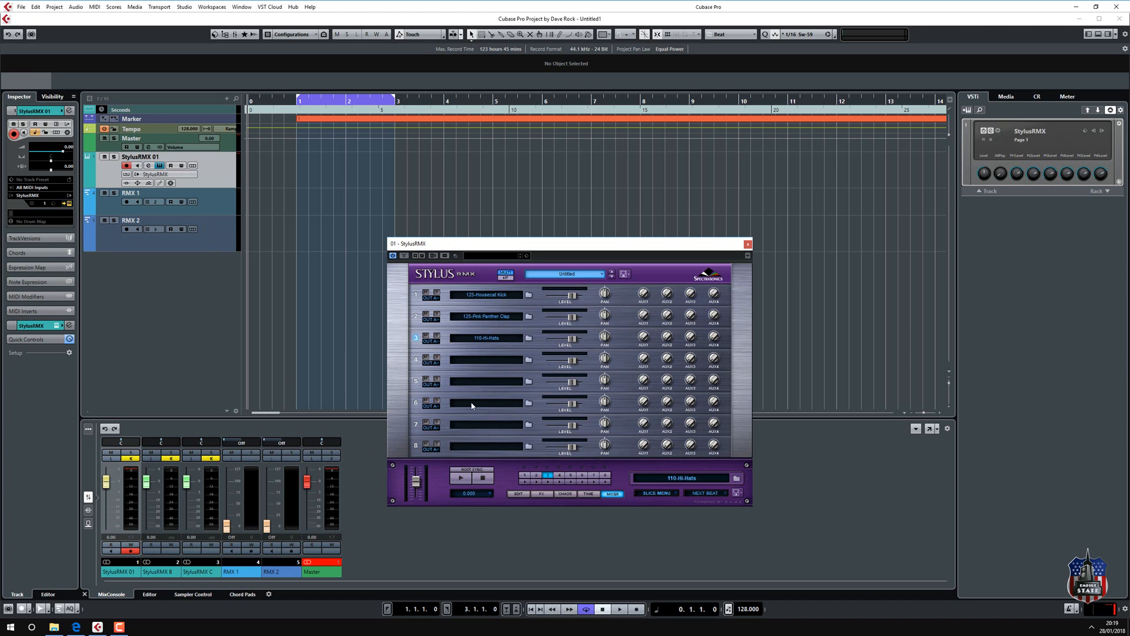
Check the instrument's active outputs, route Stylus RMX part 2 to Out B and part 3 to Out C, and audition the routing
{"action": "left_click", "coordinate": [1102, 132]}
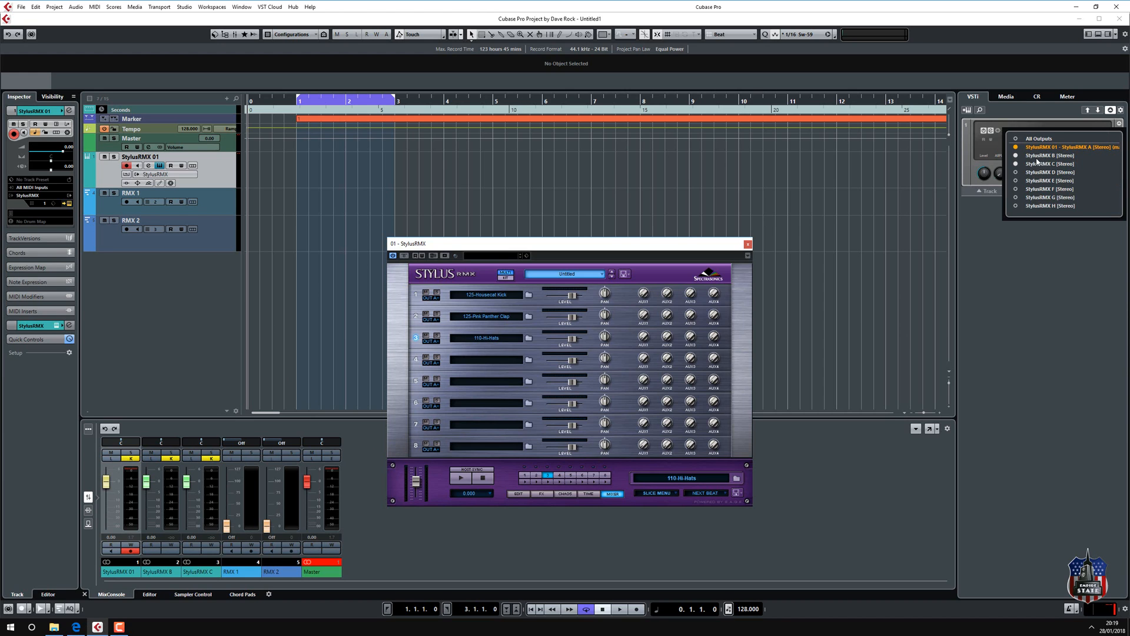
{"action": "left_click", "coordinate": [433, 321]}
{"action": "left_click", "coordinate": [432, 321]}
{"action": "left_click", "coordinate": [437, 331]}
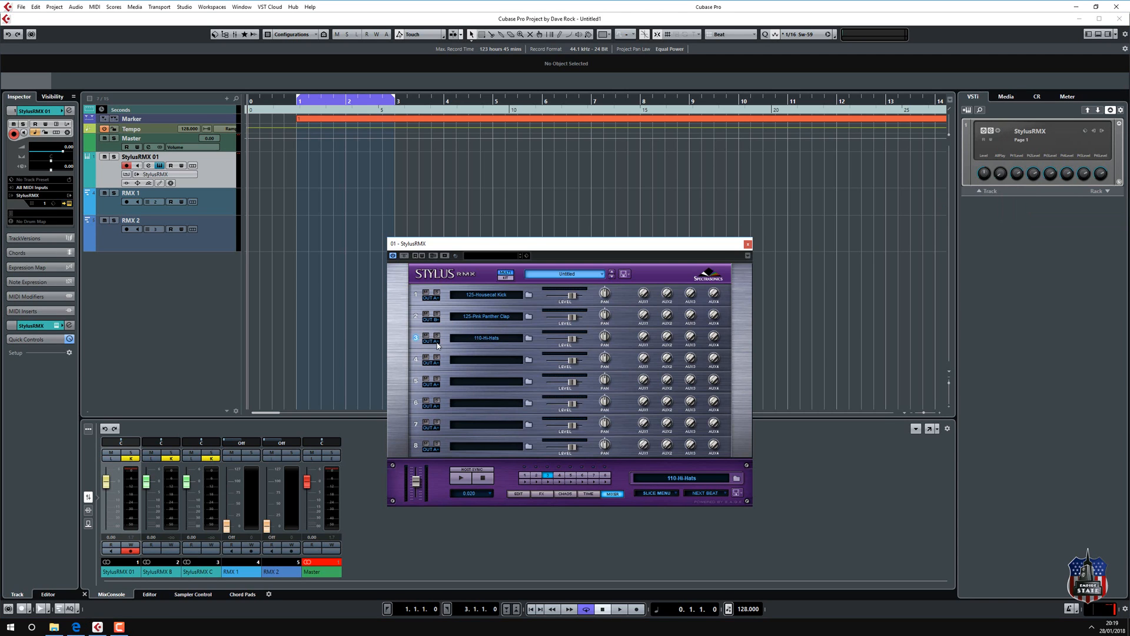
{"action": "left_click", "coordinate": [436, 343]}
{"action": "left_click", "coordinate": [443, 363]}
{"action": "left_click", "coordinate": [465, 481]}
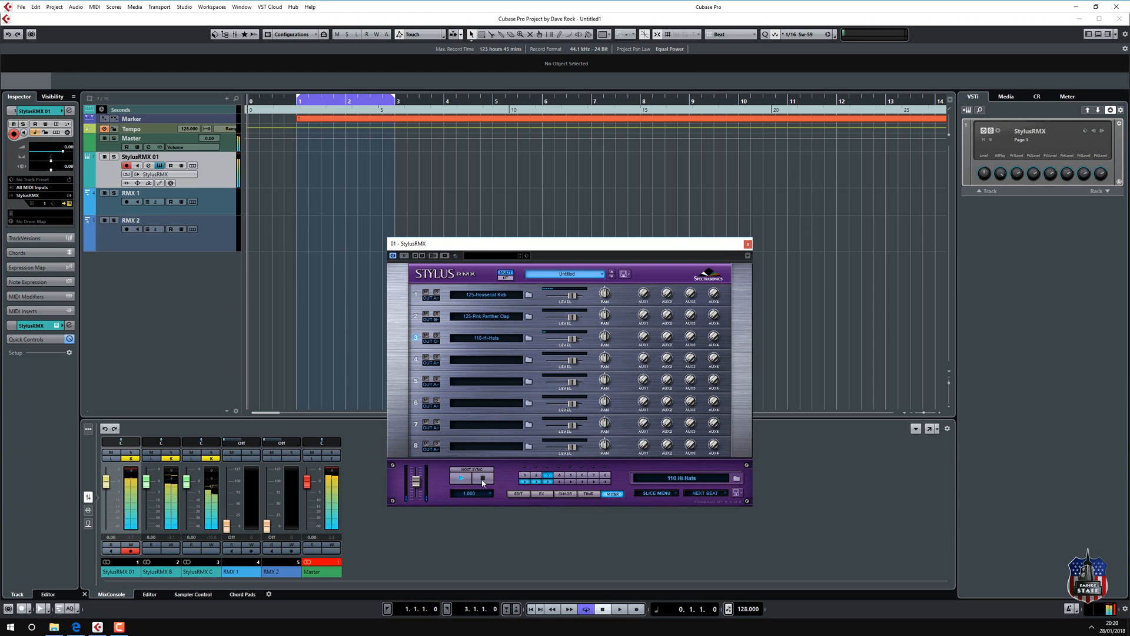
{"action": "left_click", "coordinate": [483, 480]}
Place part 1's 125-Housecat Kick MIDI file from the Stylus RMX browser on the StylusRMX 01 track at bar 1
{"action": "left_click", "coordinate": [525, 495]}
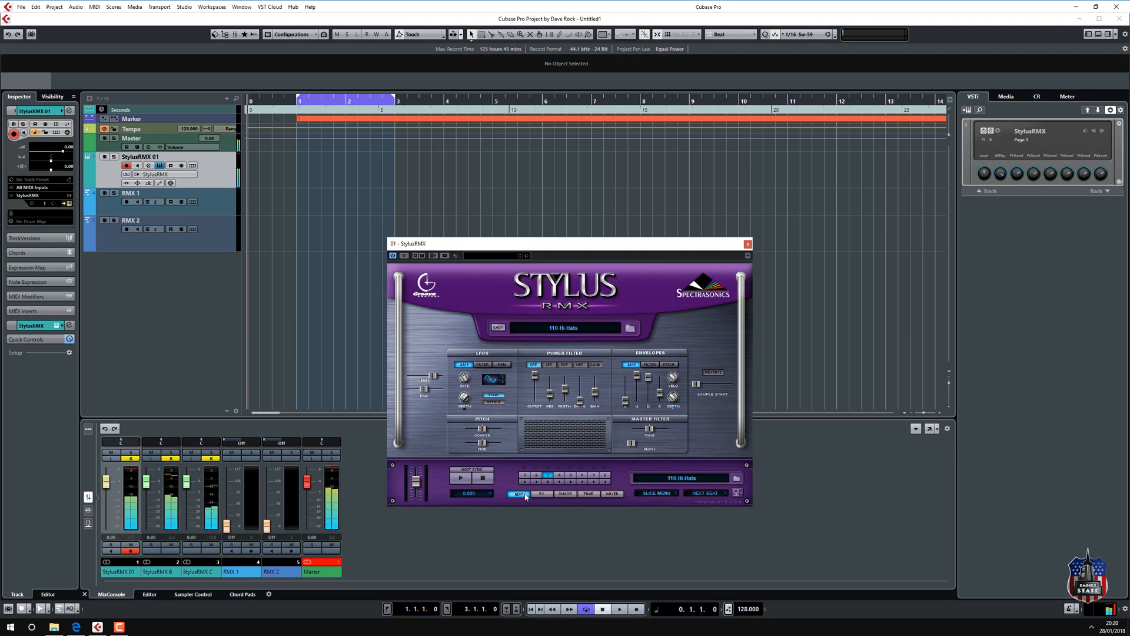
{"action": "left_click", "coordinate": [550, 328]}
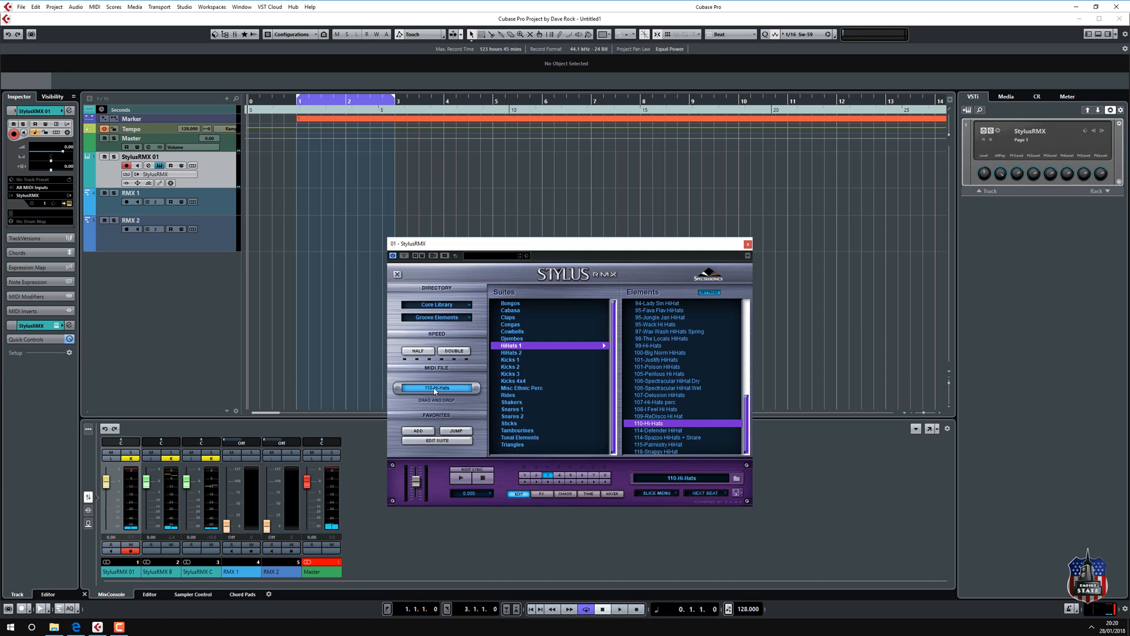
{"action": "left_click", "coordinate": [525, 475]}
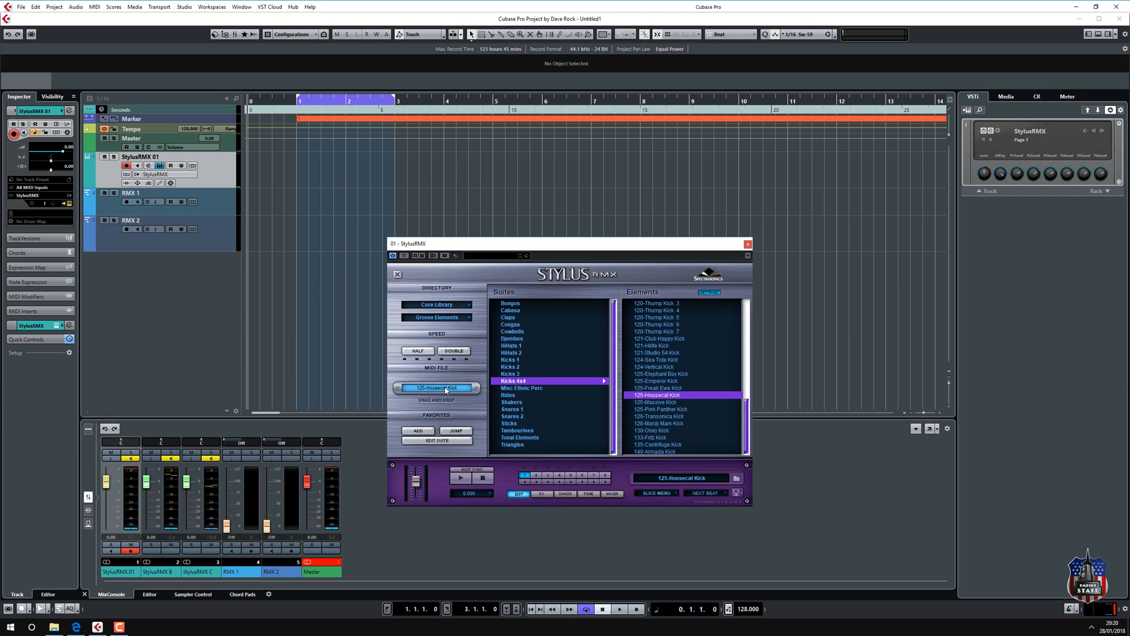
{"action": "left_click_drag", "start_coordinate": [445, 389], "coordinate": [300, 180]}
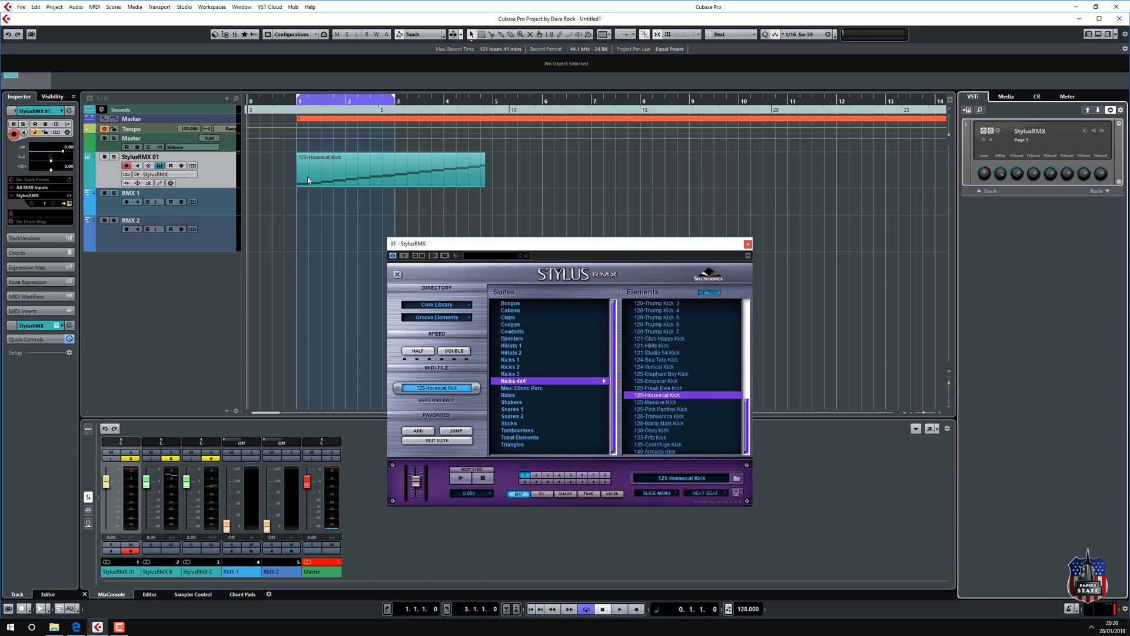
Place the 125-Pink Panther Clap MIDI file on RMX 1 and 110-Hi-Hats on RMX 2 at bar 1, keeping the plug-in window clear
{"action": "left_click", "coordinate": [536, 475]}
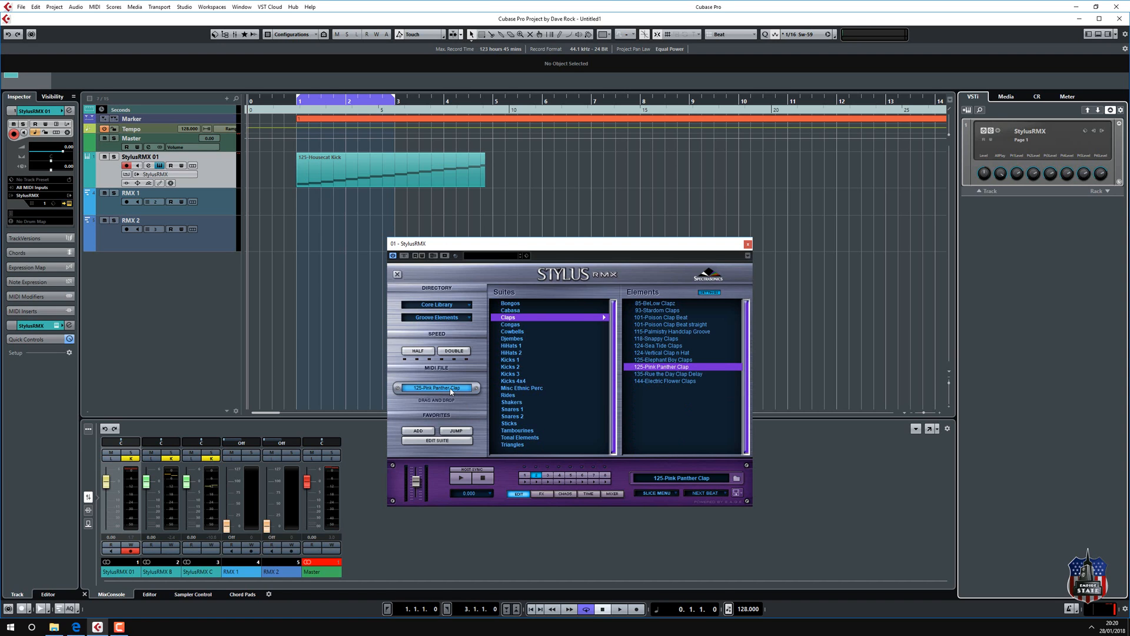
{"action": "left_click_drag", "start_coordinate": [452, 392], "coordinate": [301, 209]}
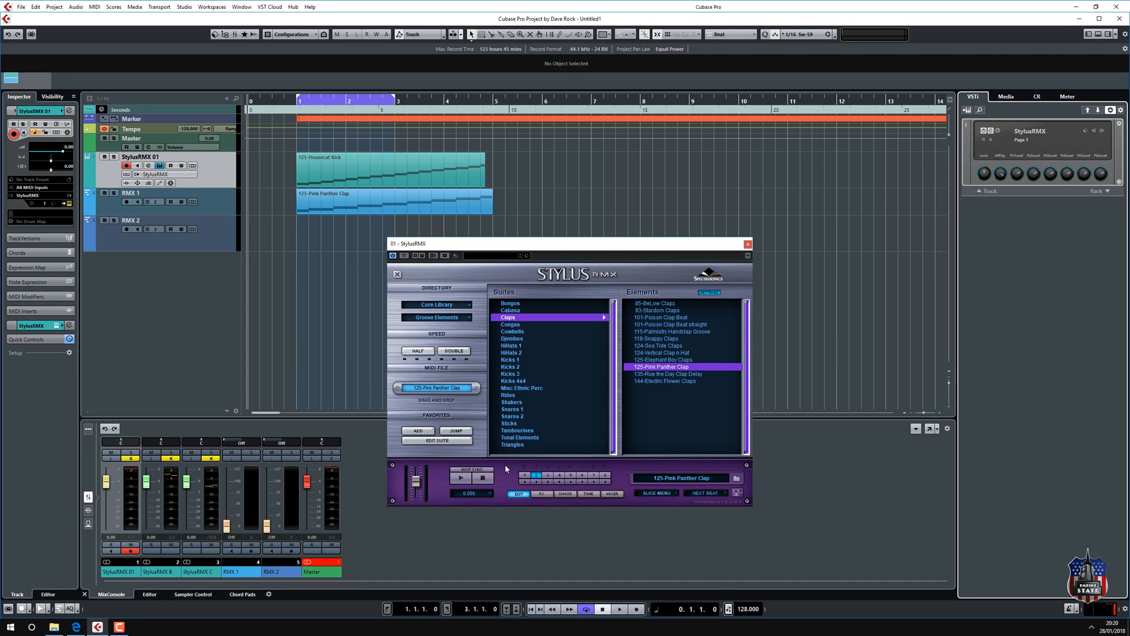
{"action": "left_click", "coordinate": [547, 475]}
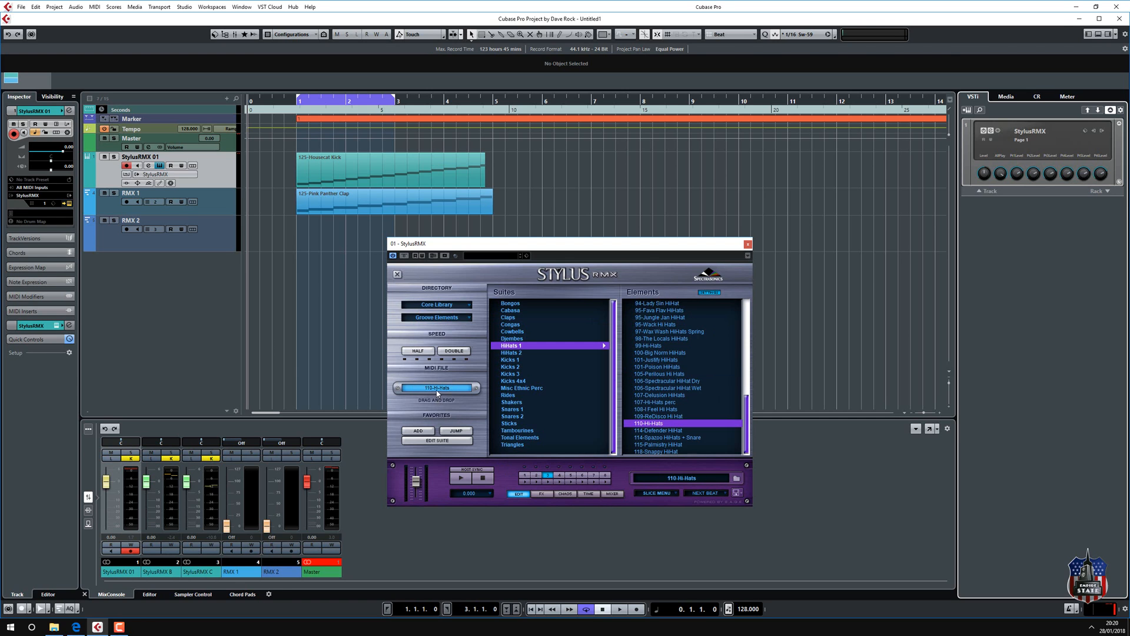
{"action": "left_click_drag", "start_coordinate": [437, 390], "coordinate": [298, 231]}
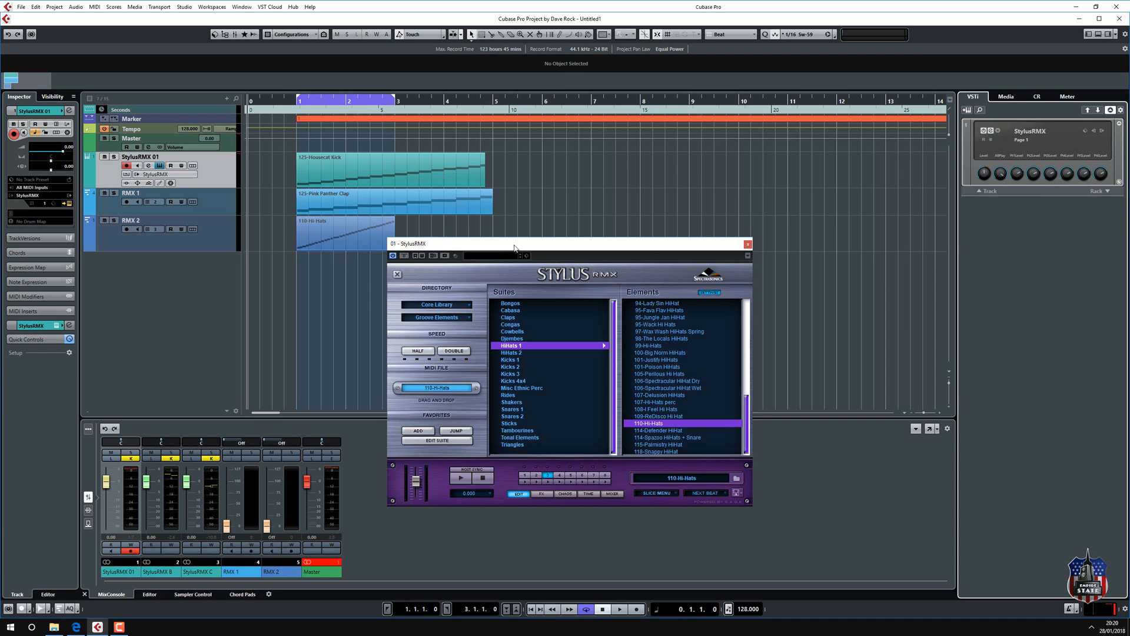
{"action": "left_click_drag", "start_coordinate": [514, 248], "coordinate": [571, 282]}
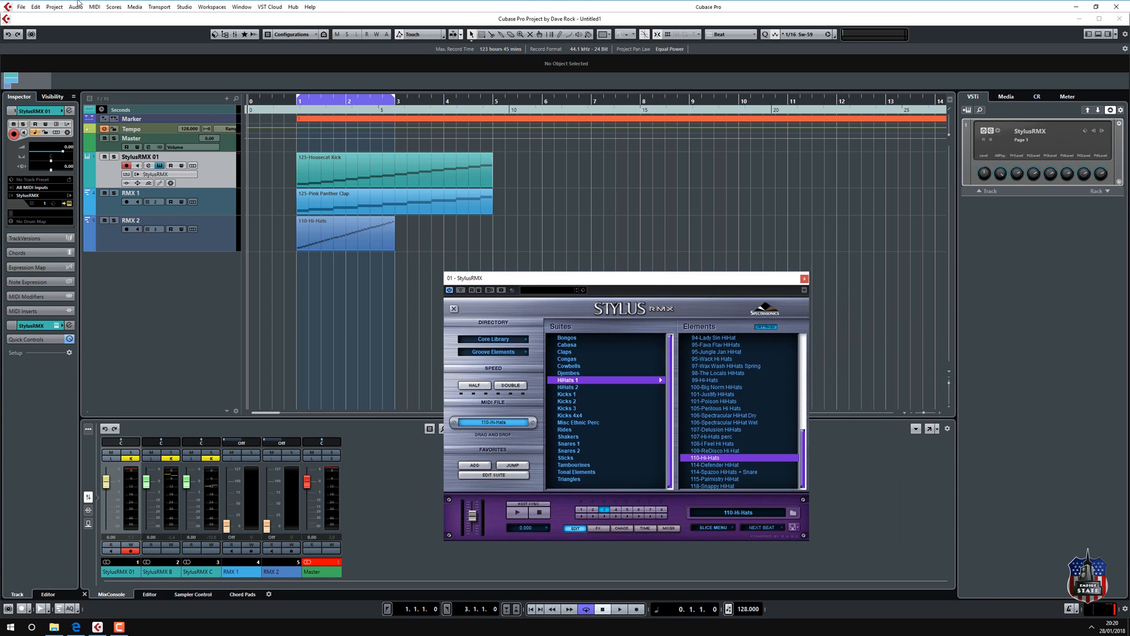
Review the MIDI File import options in Preferences, including Import dropped File as single Part
{"action": "left_click", "coordinate": [22, 7]}
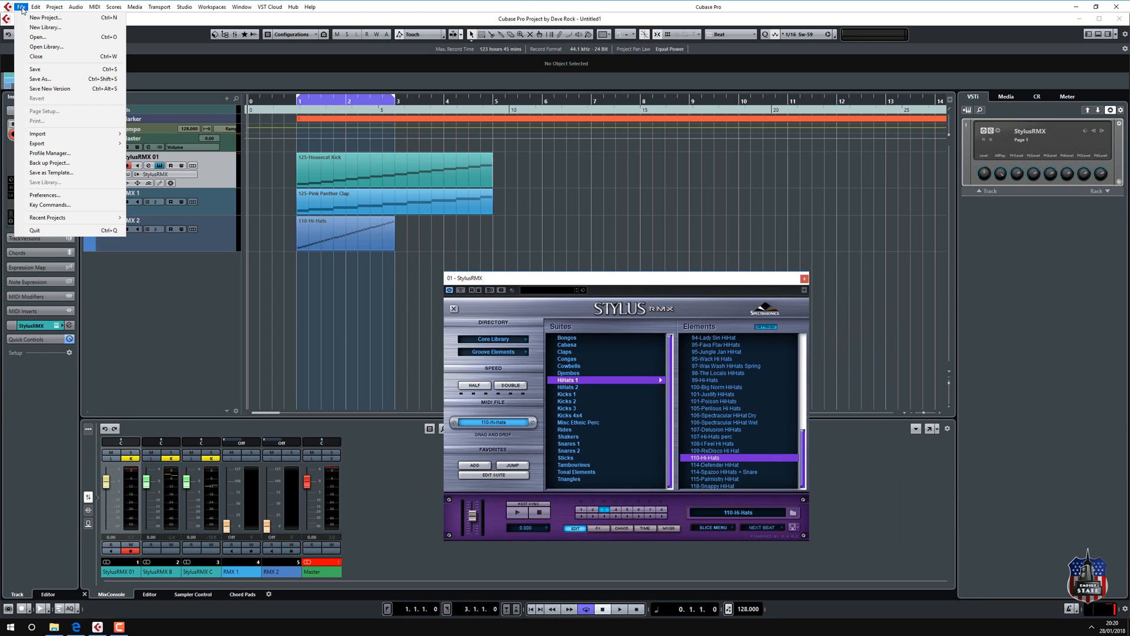
{"action": "left_click", "coordinate": [52, 197]}
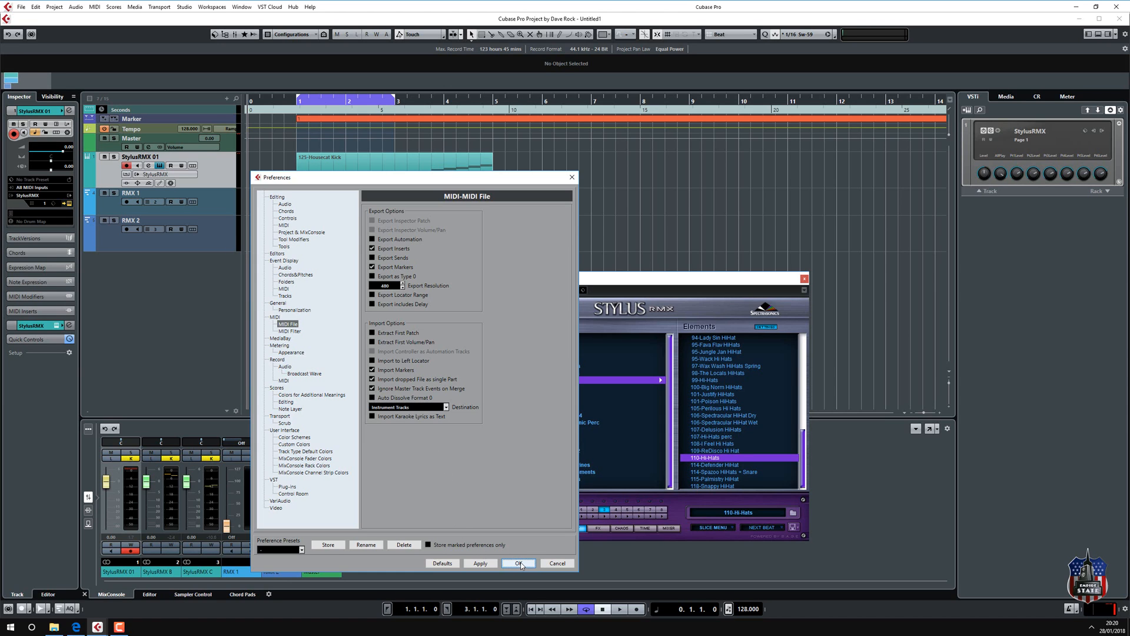
{"action": "left_click", "coordinate": [518, 563]}
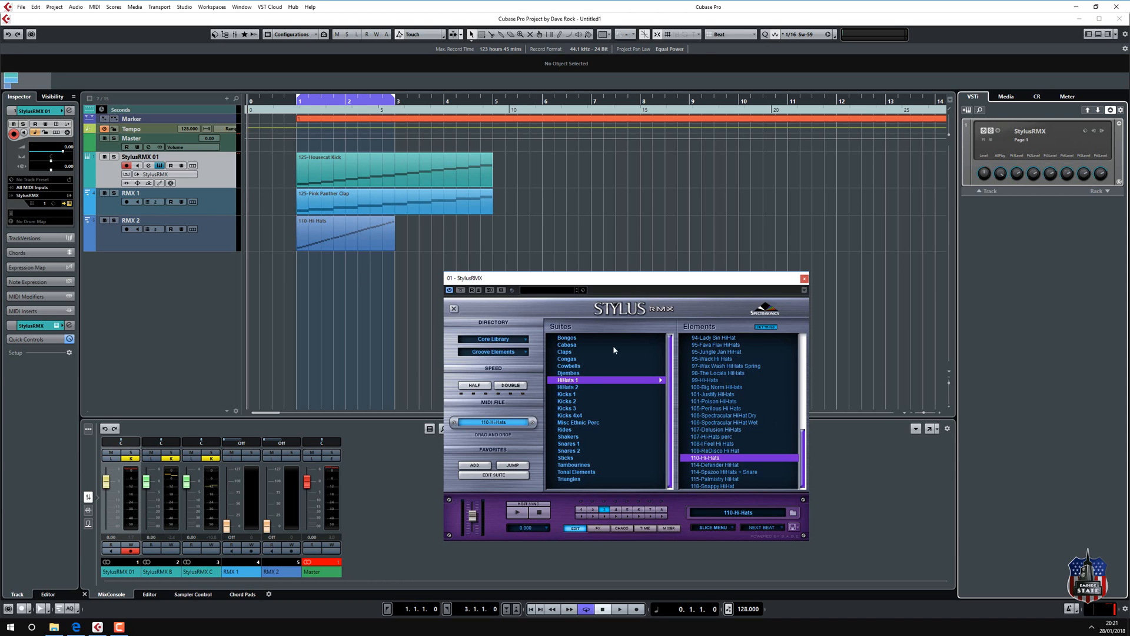
Show the Stylus RMX mixer page and play the project from just before bar 1
{"action": "left_click", "coordinate": [670, 529]}
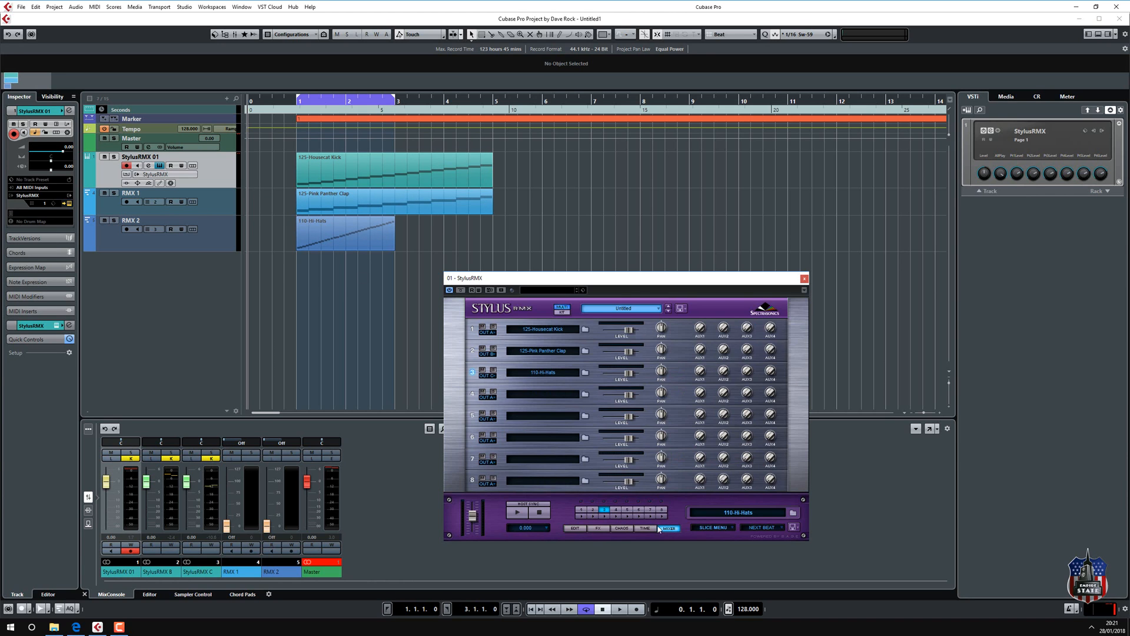
{"action": "left_click", "coordinate": [281, 104]}
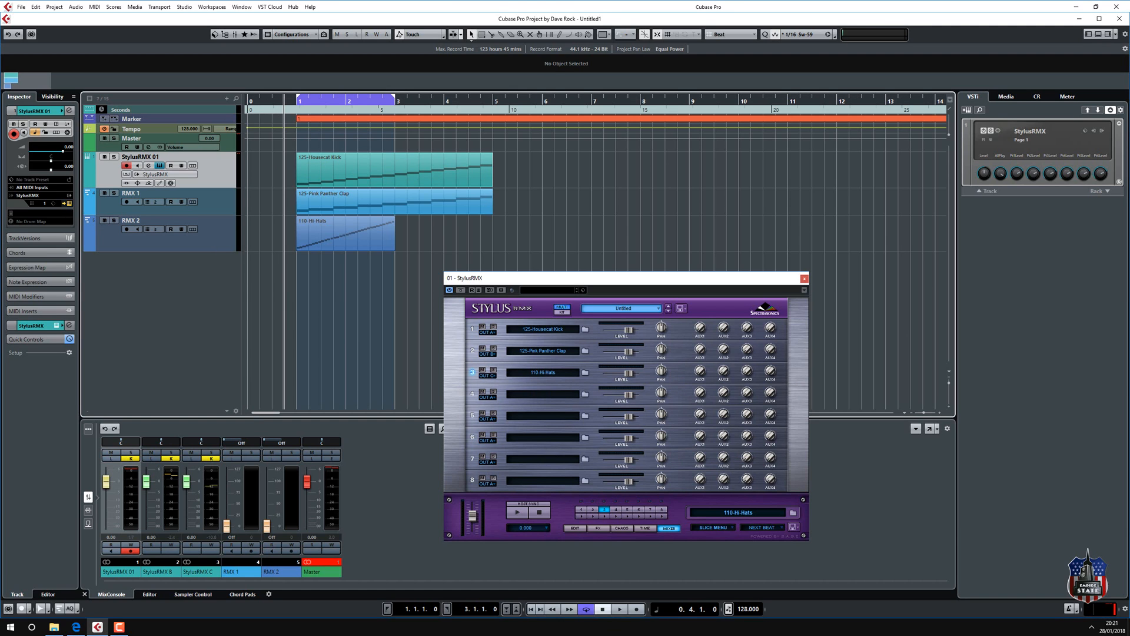
{"action": "left_click", "coordinate": [620, 615]}
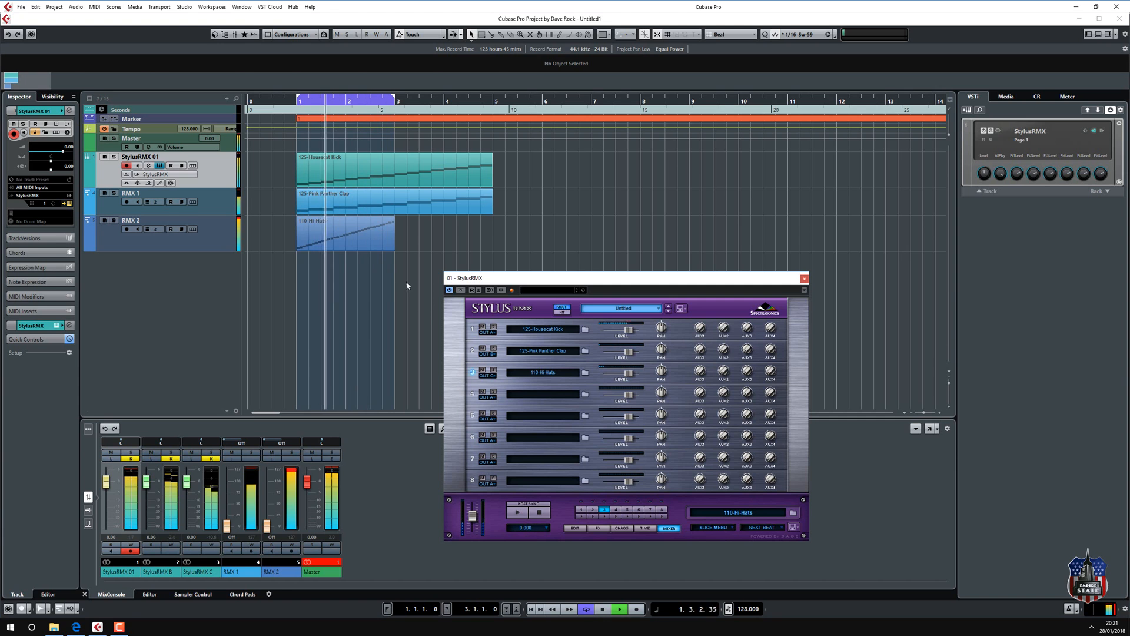
Select the kick, clap and hi-hat parts and repeat them until bar 9
{"action": "left_click_drag", "start_coordinate": [393, 235], "coordinate": [301, 154]}
{"action": "left_click_drag", "start_coordinate": [493, 171], "coordinate": [690, 191]}
{"action": "left_click", "coordinate": [712, 236]}
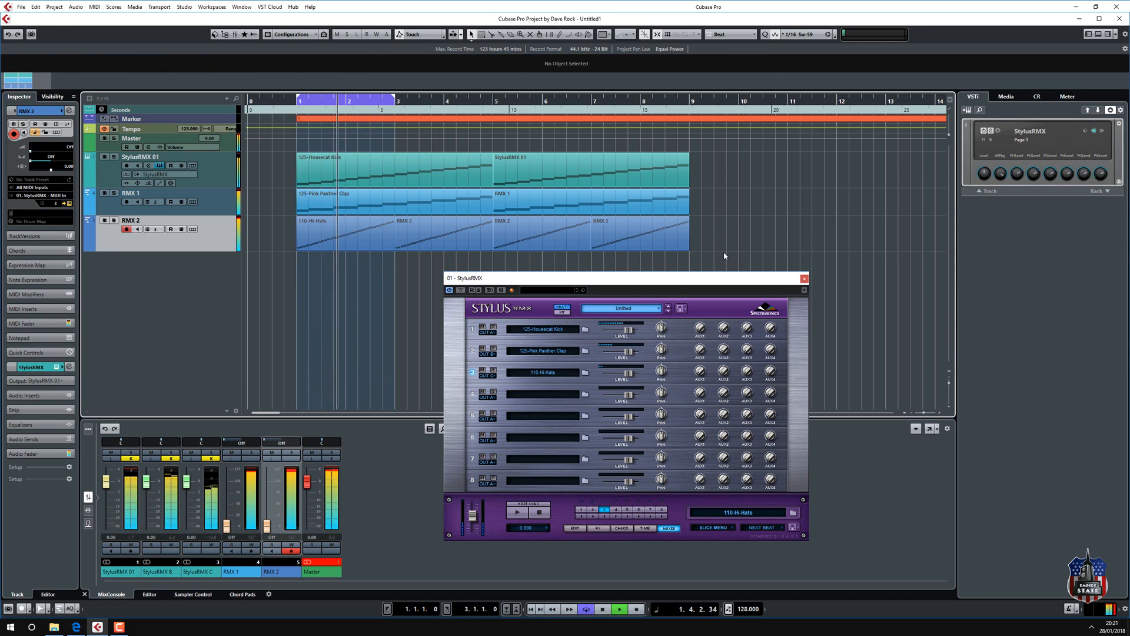
Shorten the last RMX 2 part, end the last RMX 1 part at 8.4.1.0, and extend the cycle range to bar 9
{"action": "left_click_drag", "start_coordinate": [687, 241], "coordinate": [661, 251]}
{"action": "left_click_drag", "start_coordinate": [687, 212], "coordinate": [675, 215]}
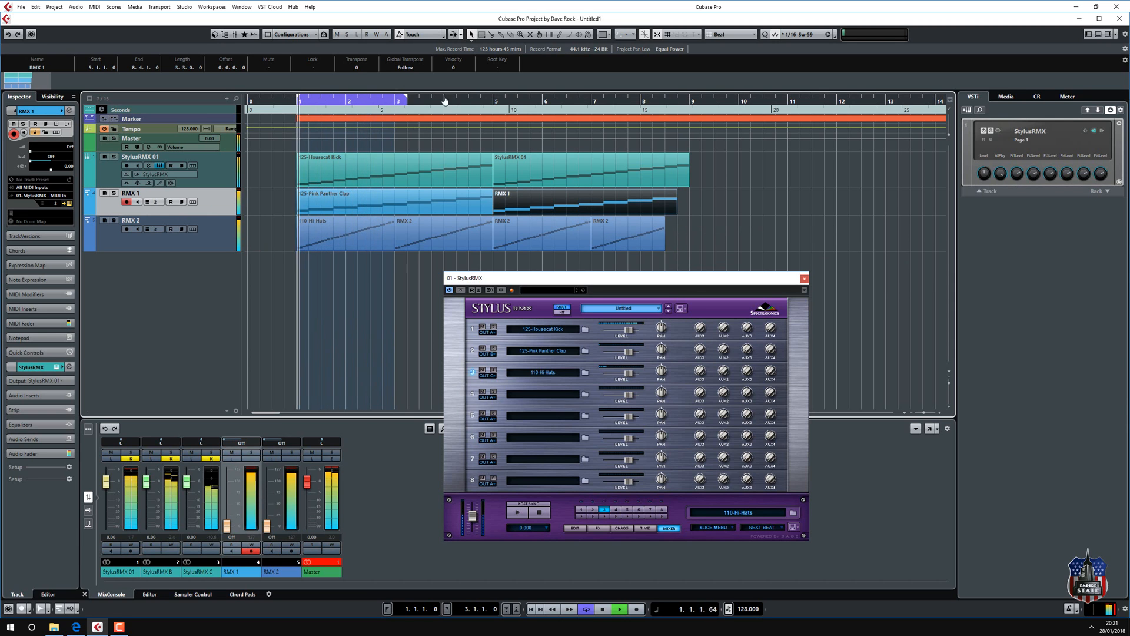
{"action": "left_click_drag", "start_coordinate": [365, 118], "coordinate": [687, 118]}
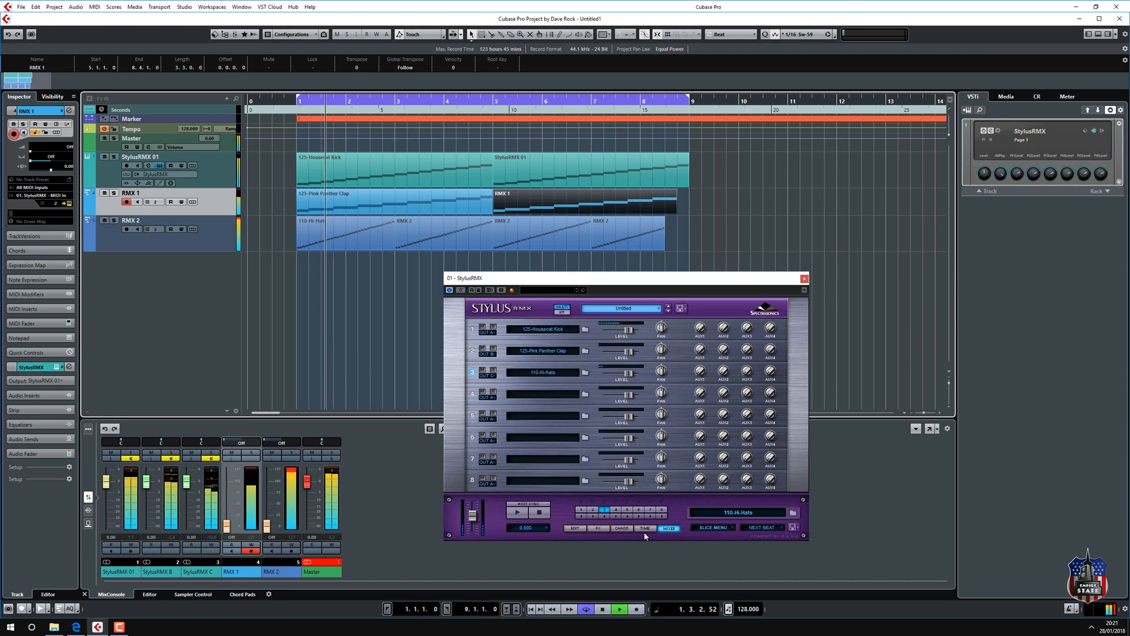
{"action": "key", "text": "space"}
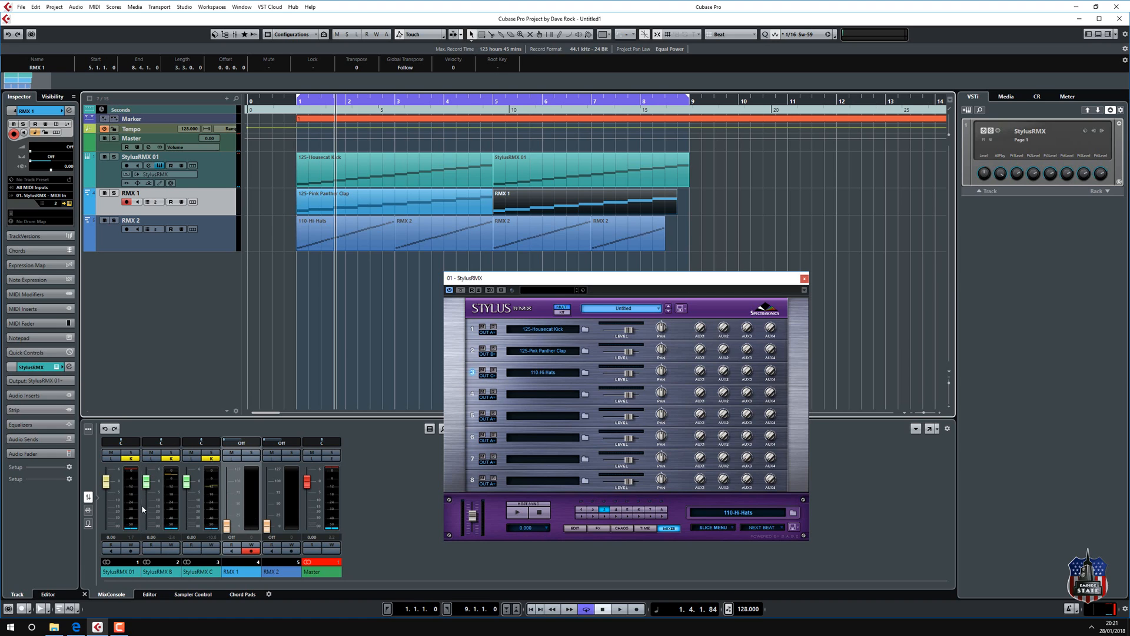
Examine the MixConsole's inserts and sends views and its toolbar visibility, returning to the faders
{"action": "left_click", "coordinate": [89, 511]}
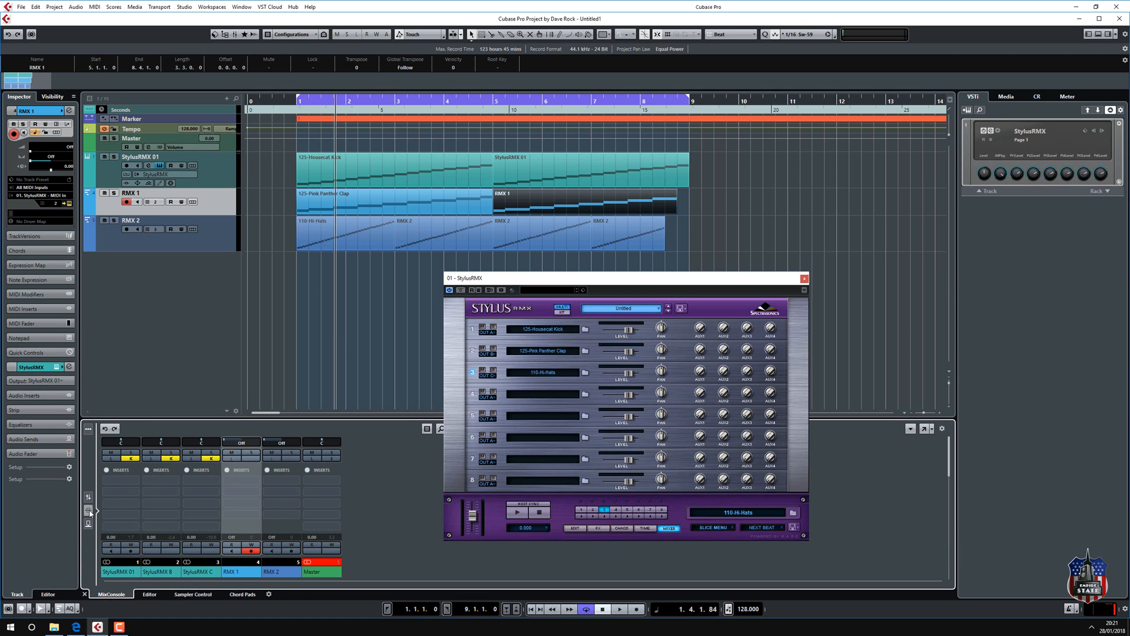
{"action": "left_click", "coordinate": [88, 497]}
{"action": "left_click", "coordinate": [89, 431]}
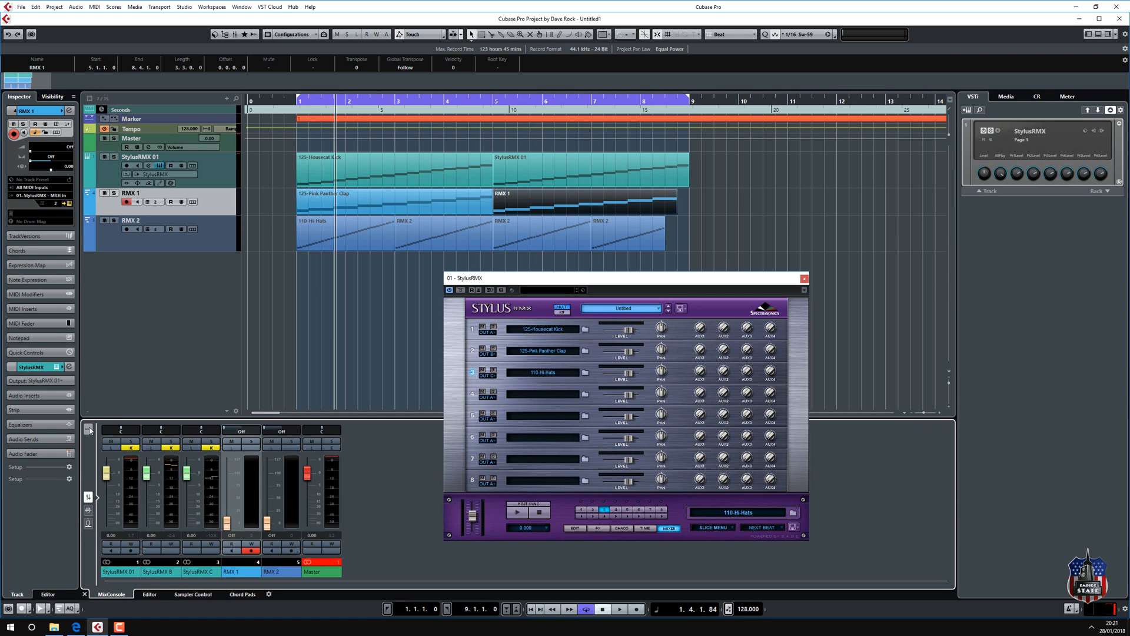
{"action": "left_click", "coordinate": [89, 431]}
{"action": "left_click", "coordinate": [89, 523]}
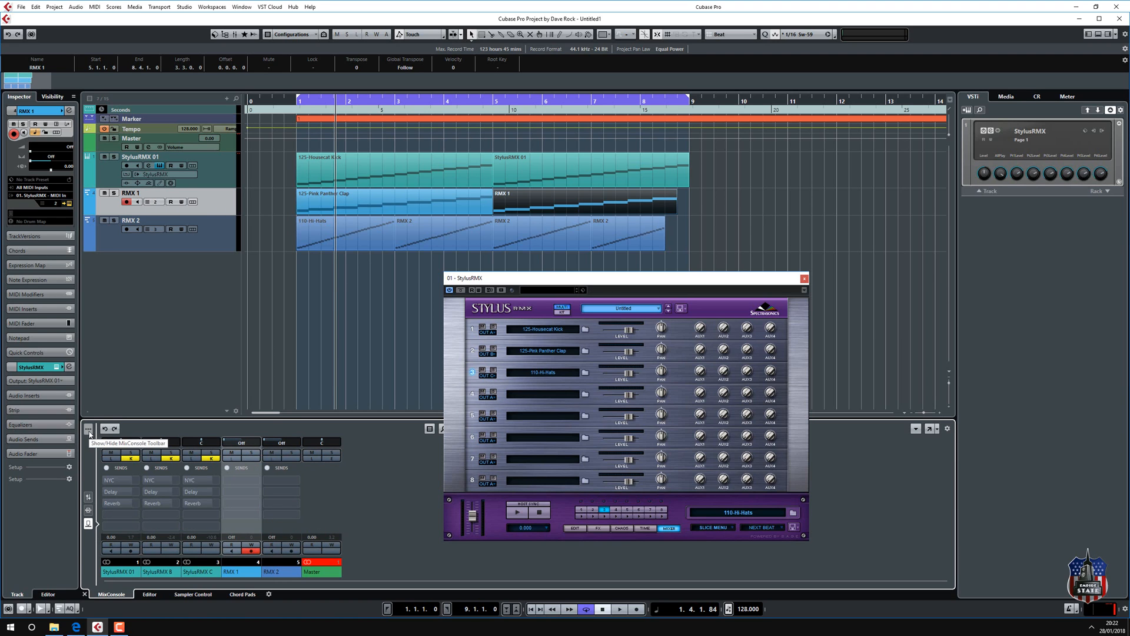
{"action": "left_click", "coordinate": [88, 497]}
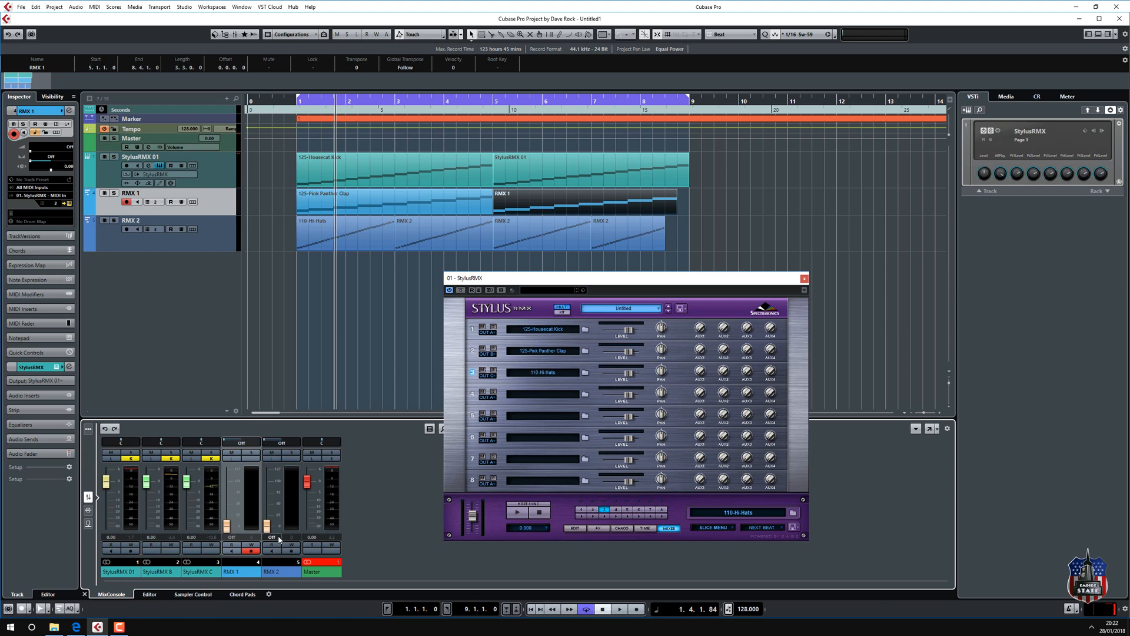